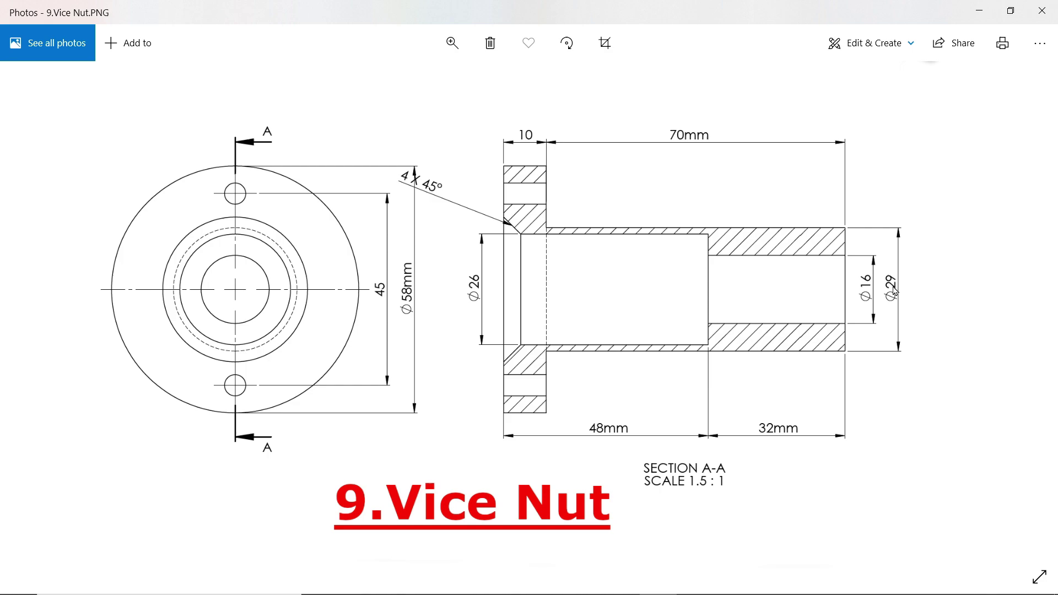
# Hide Photos and draw a 58 mm diameter circle at the origin on the Top Plane
pyautogui.click(979, 17)
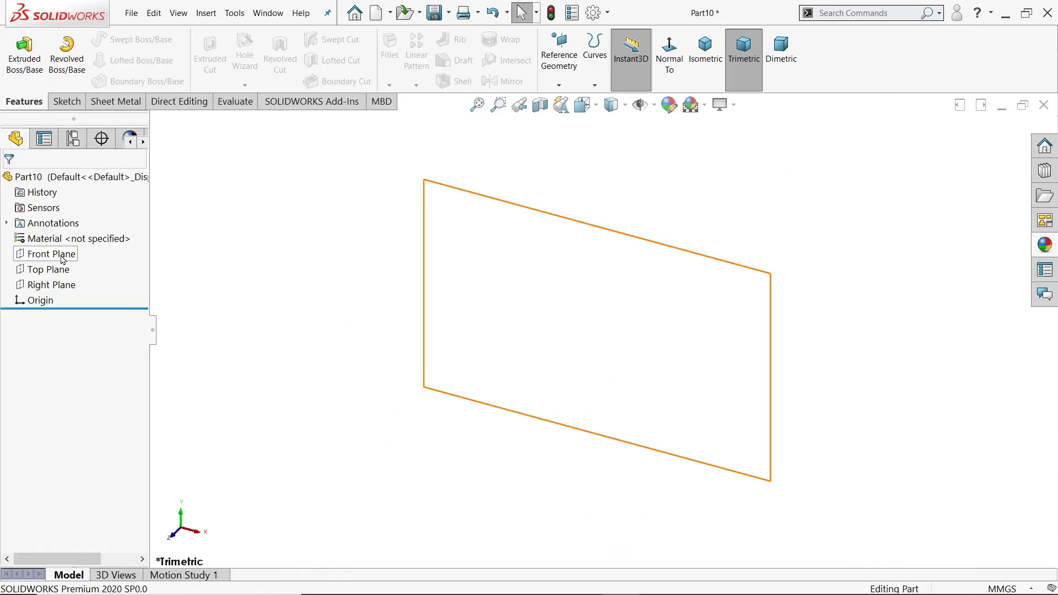
pyautogui.click(49, 270)
pyautogui.click(87, 248)
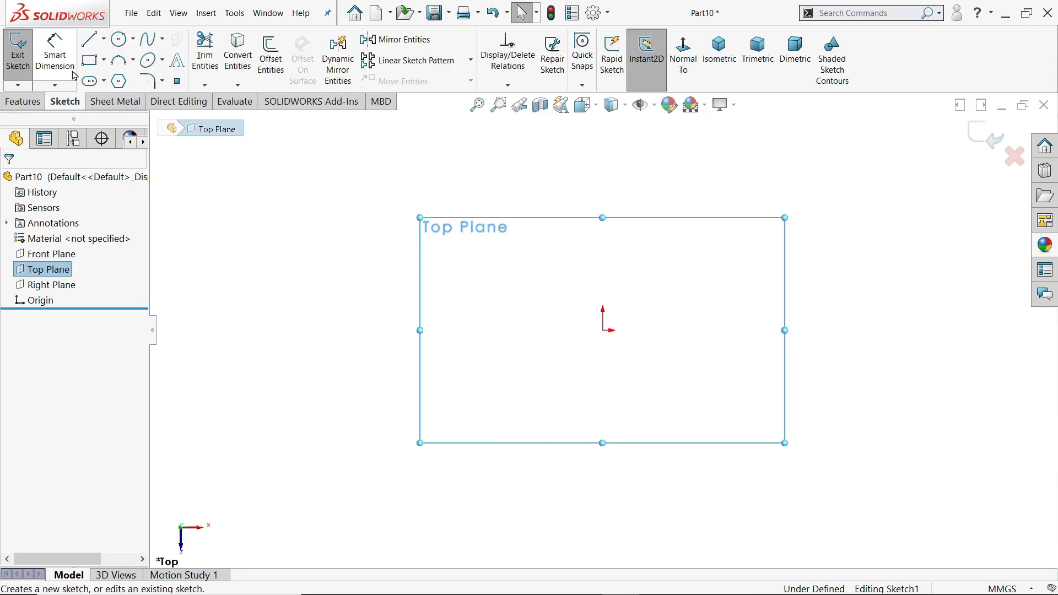
pyautogui.click(118, 39)
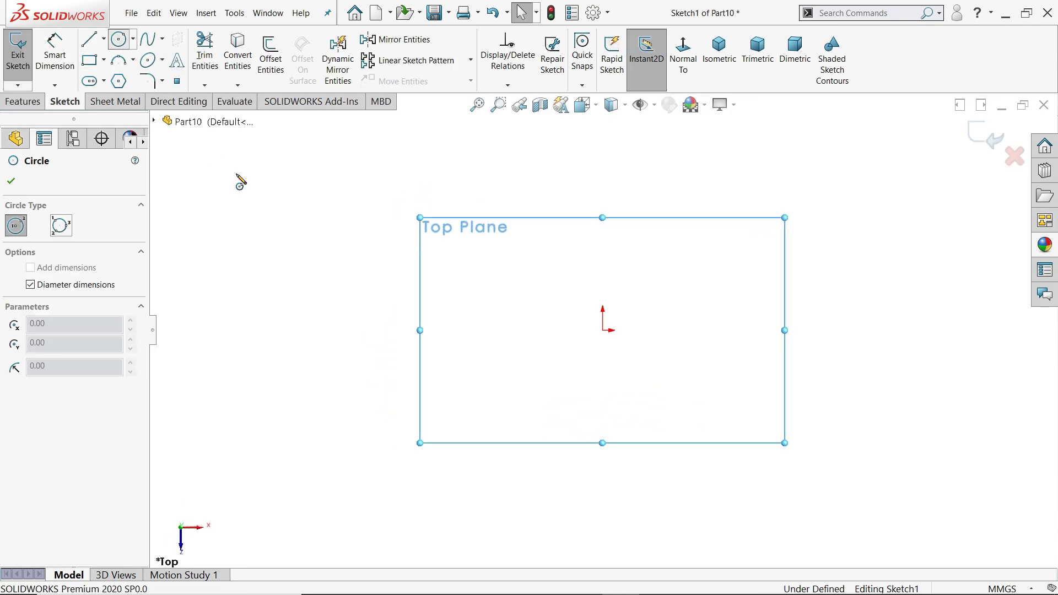
pyautogui.click(603, 330)
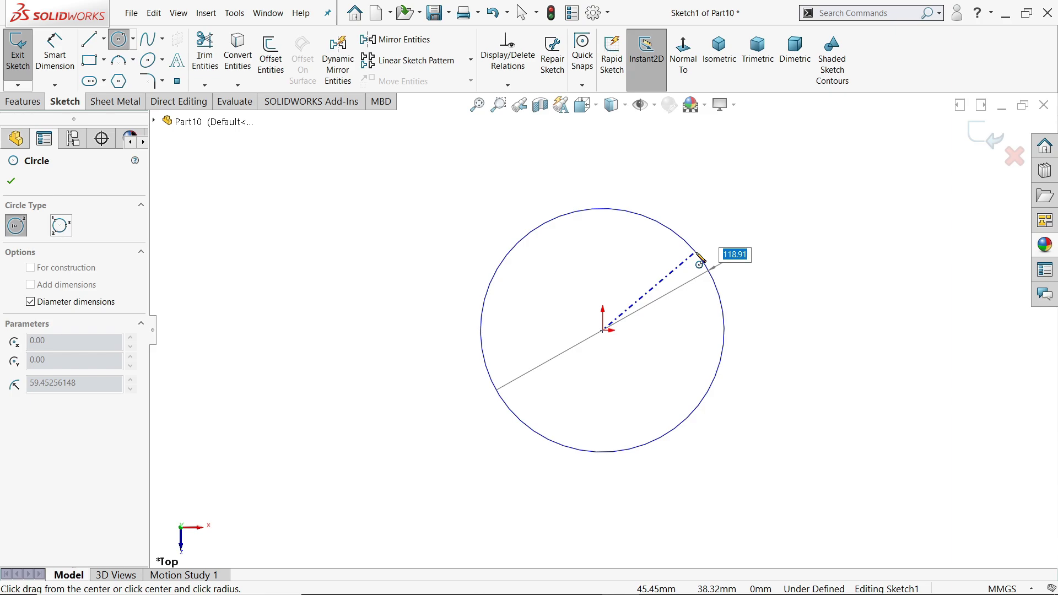
pyautogui.write('58')
pyautogui.press('Return')
pyautogui.scroll(1, 634, 347)
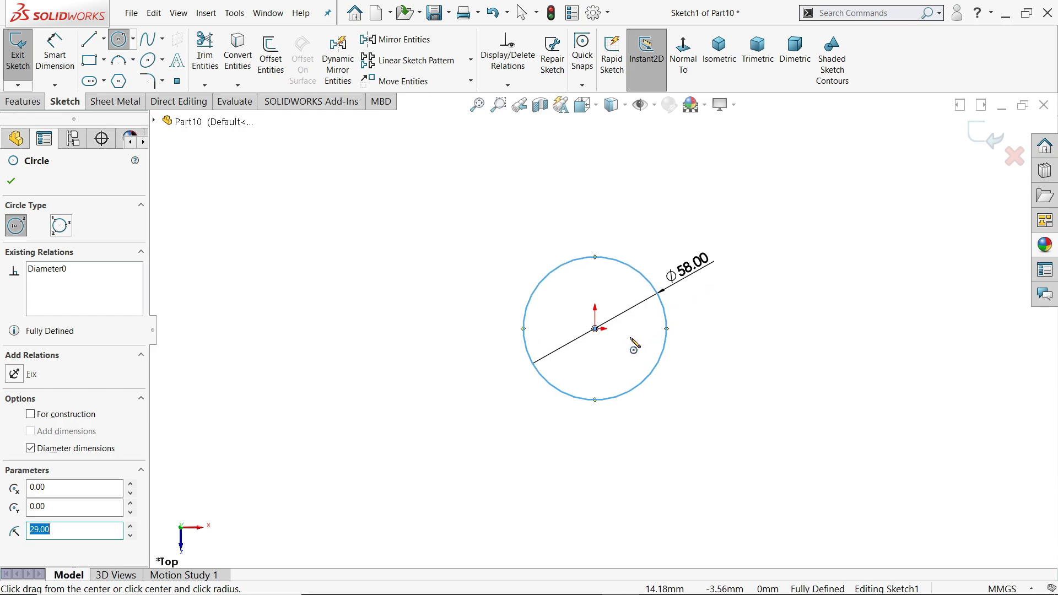
pyautogui.scroll(-1, 634, 347)
pyautogui.scroll(-1, 634, 347)
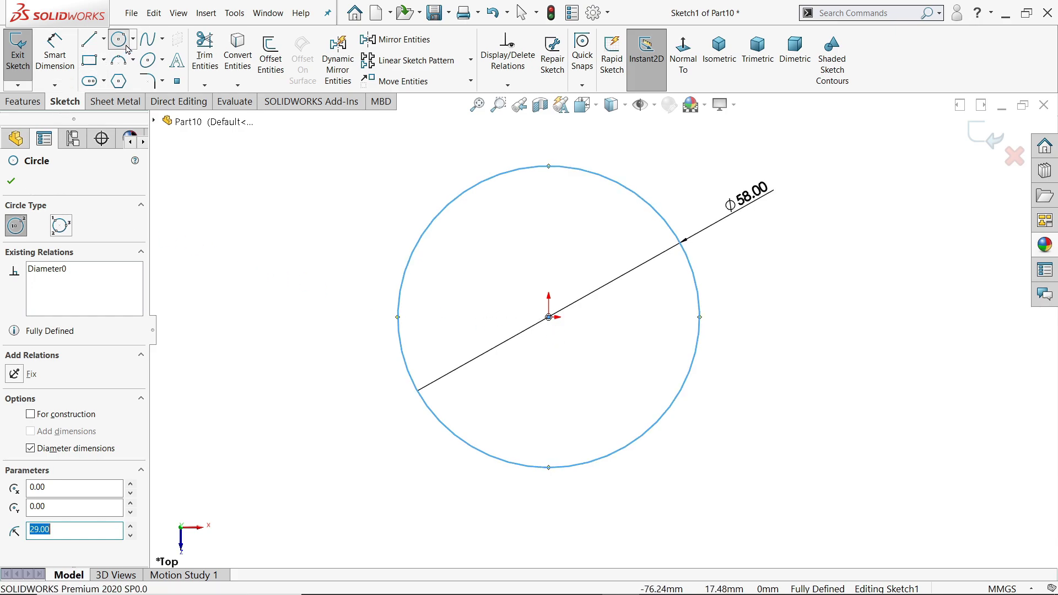
# Draw a vertical centreline from the circle's top point to its bottom point
pyautogui.click(103, 39)
pyautogui.click(115, 71)
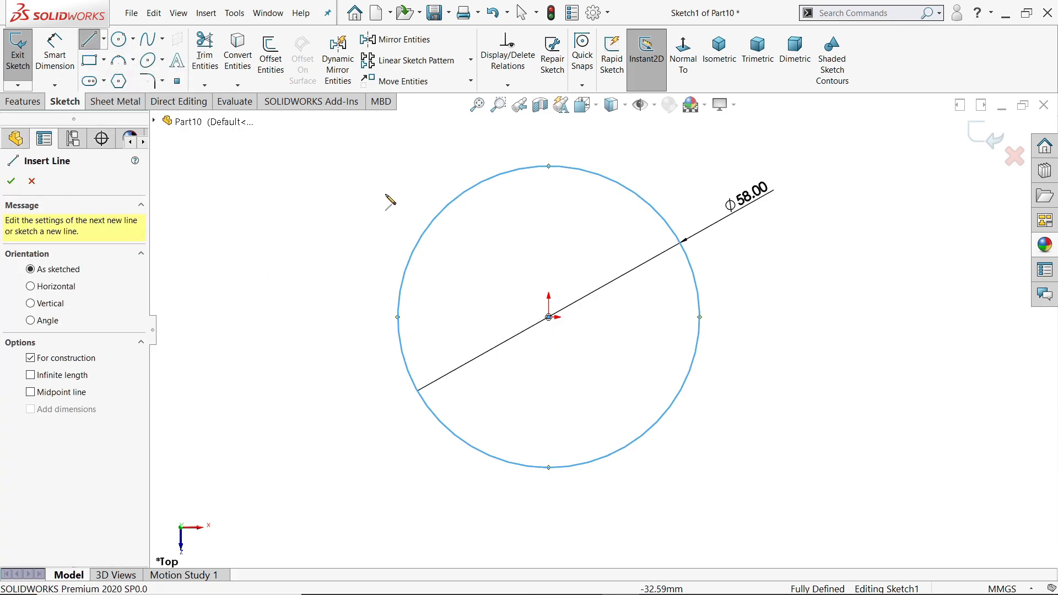
pyautogui.click(548, 166)
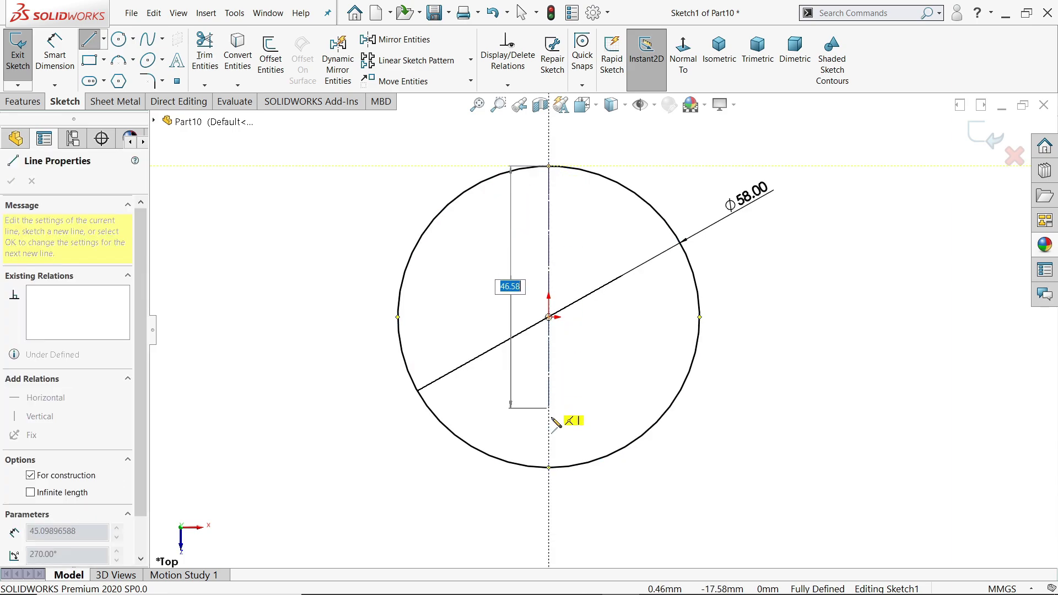
pyautogui.click(549, 469)
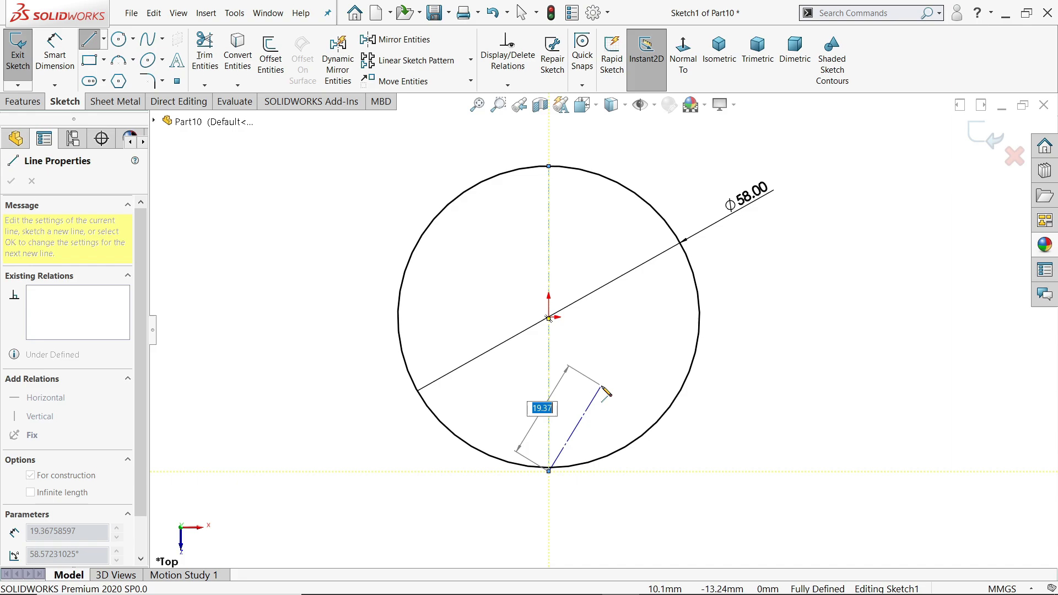
pyautogui.press('Escape')
# Place two 5 mm circles on the centreline, one above and one below centre
pyautogui.click(119, 39)
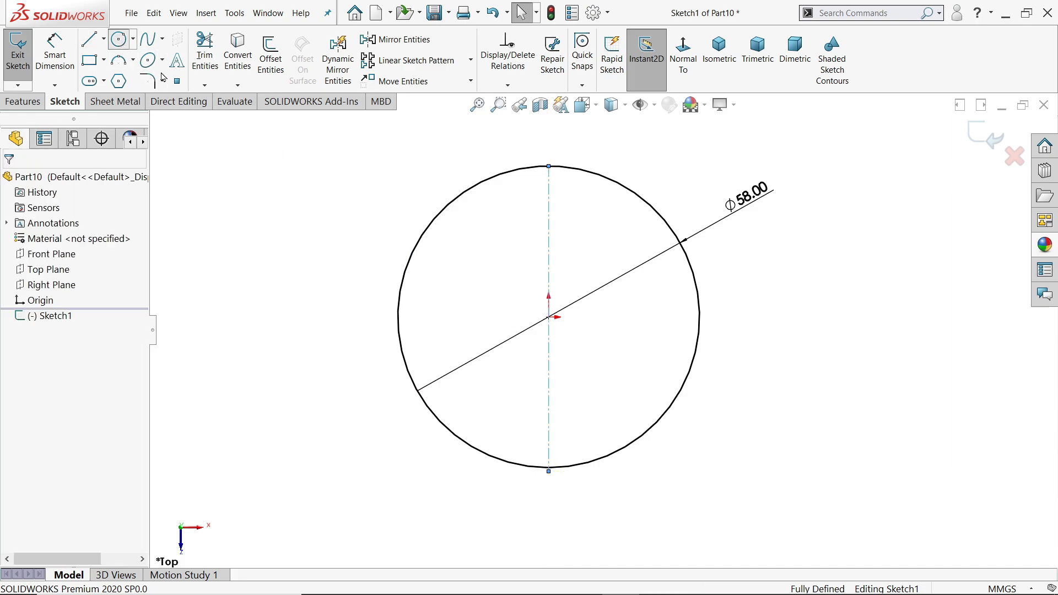
pyautogui.click(549, 196)
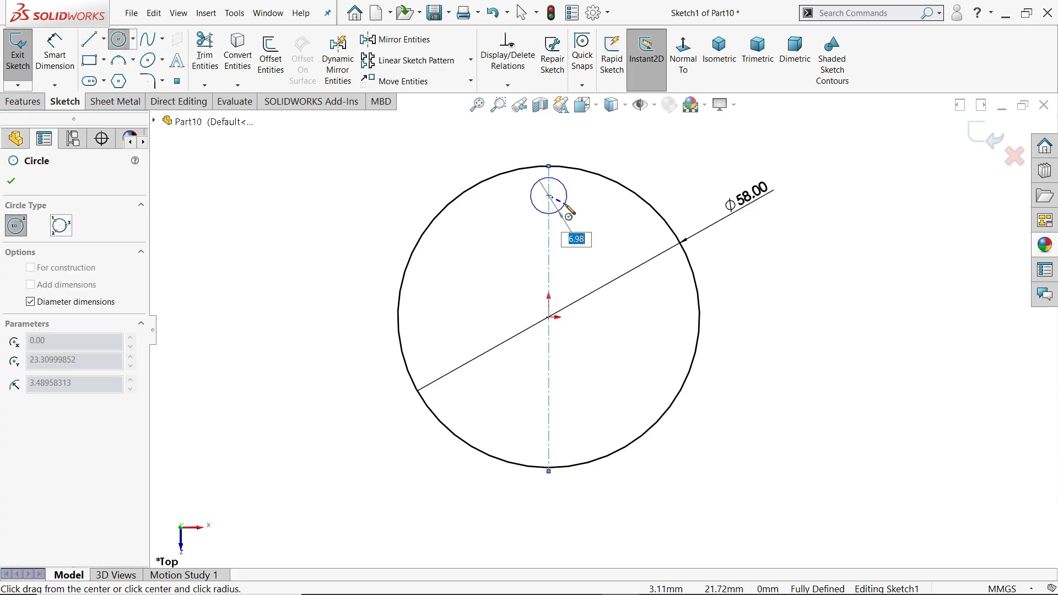
pyautogui.write('5')
pyautogui.press('Return')
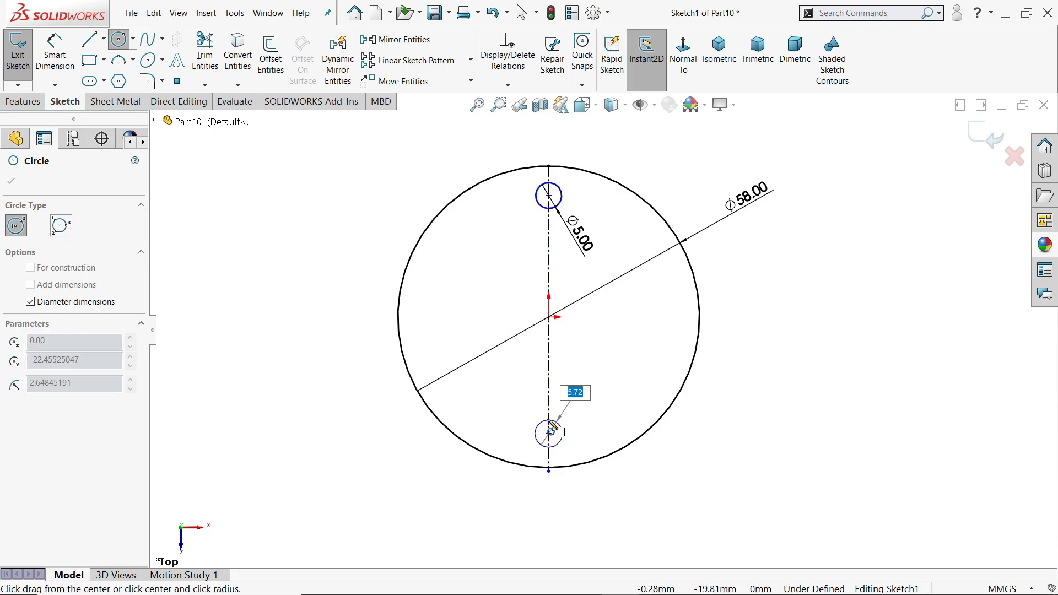
pyautogui.press('Escape')
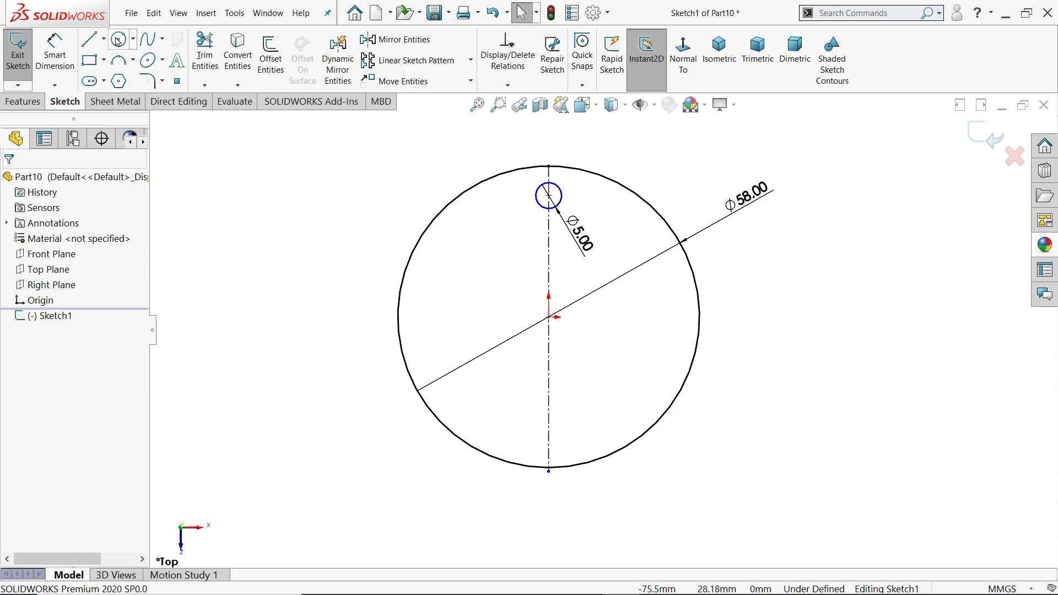
pyautogui.click(119, 39)
pyautogui.scroll(-2, 558, 424)
pyautogui.scroll(-1, 561, 417)
pyautogui.click(560, 411)
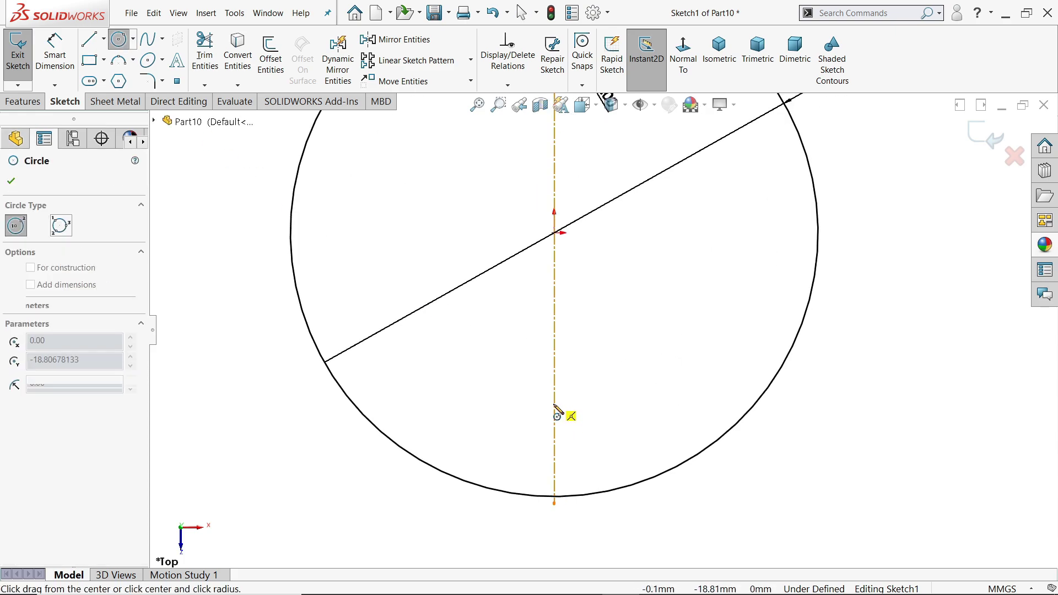
pyautogui.press('Escape')
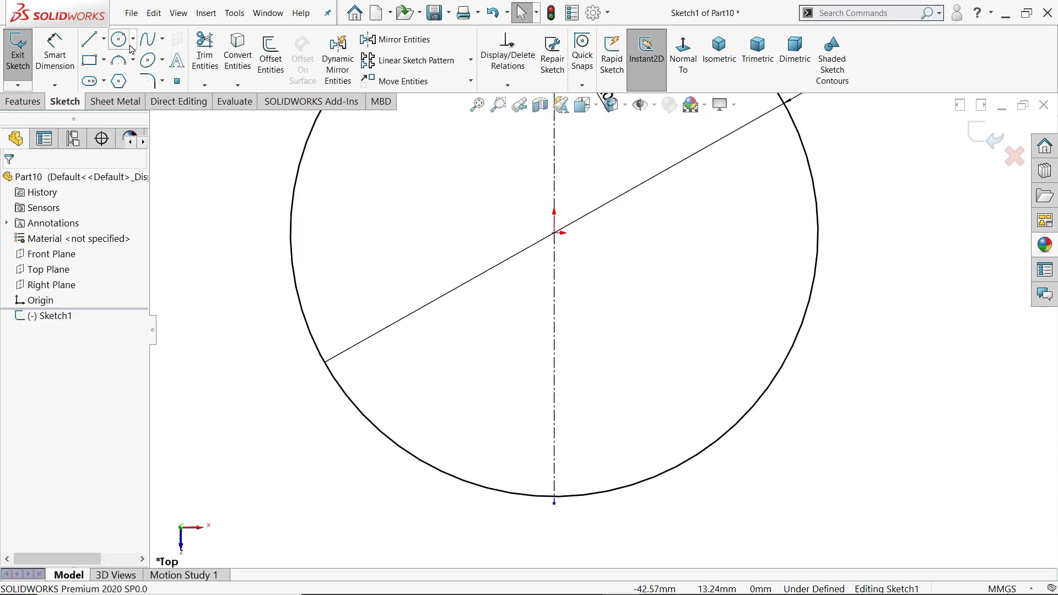
pyautogui.click(120, 39)
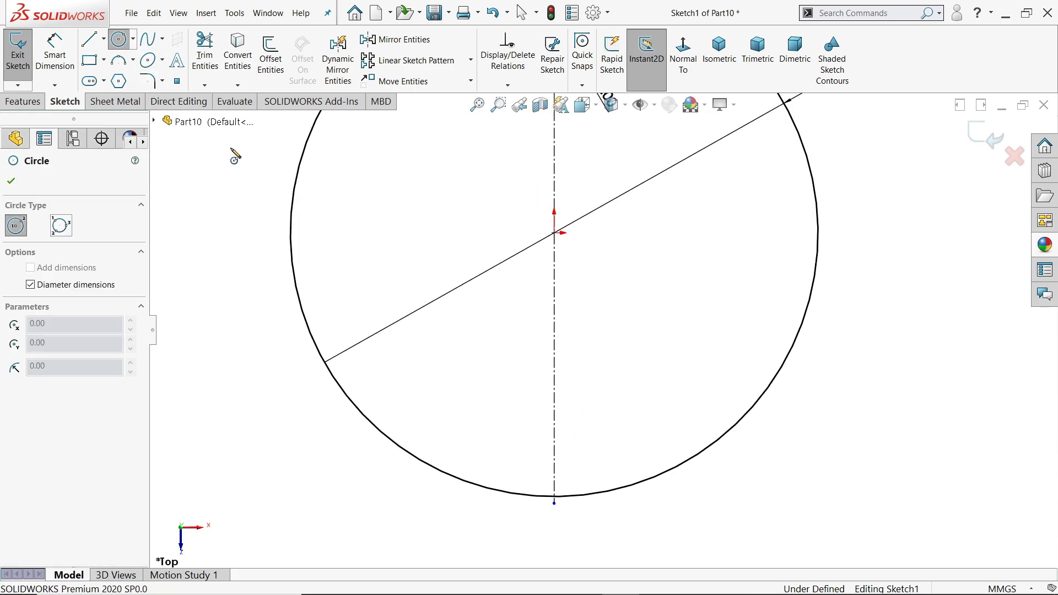
pyautogui.click(554, 388)
pyautogui.write('5')
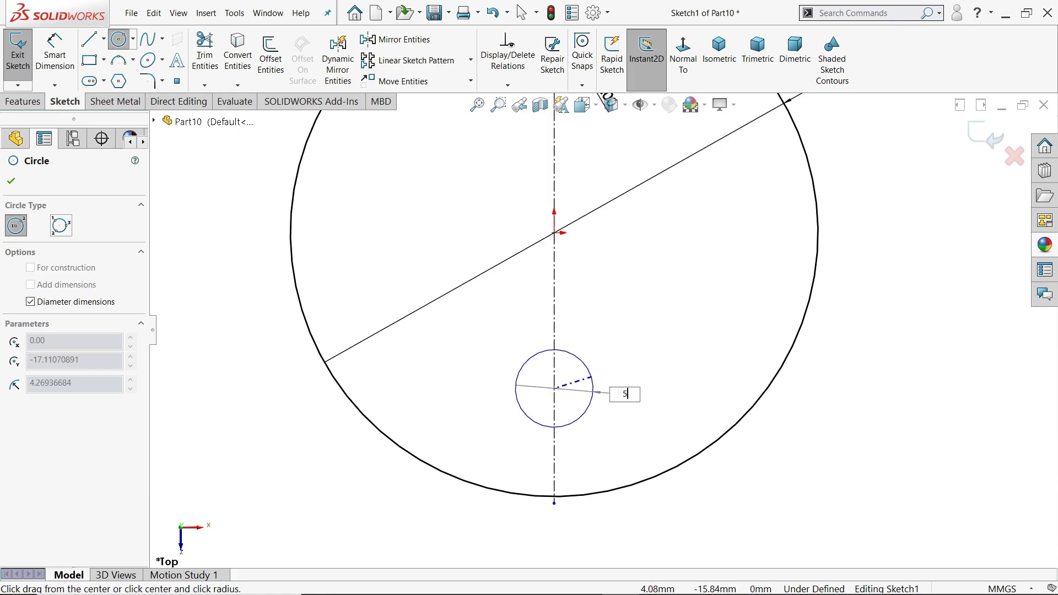
pyautogui.press('Return')
pyautogui.scroll(2, 583, 331)
pyautogui.scroll(2, 574, 312)
pyautogui.scroll(-2, 573, 312)
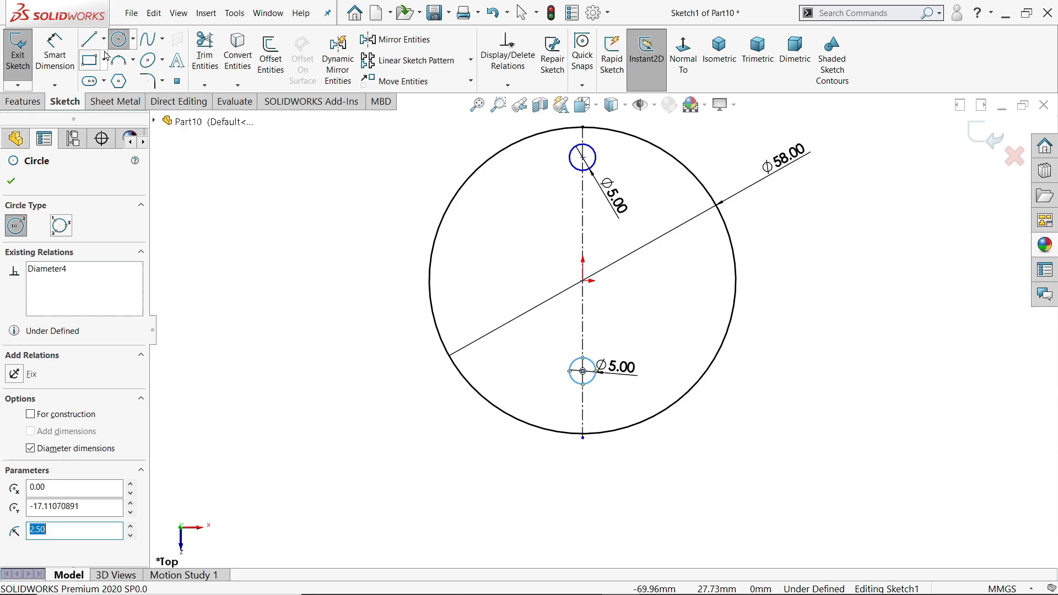
# Draw a horizontal centreline from the origin to the circle's edge
pyautogui.click(103, 39)
pyautogui.click(118, 74)
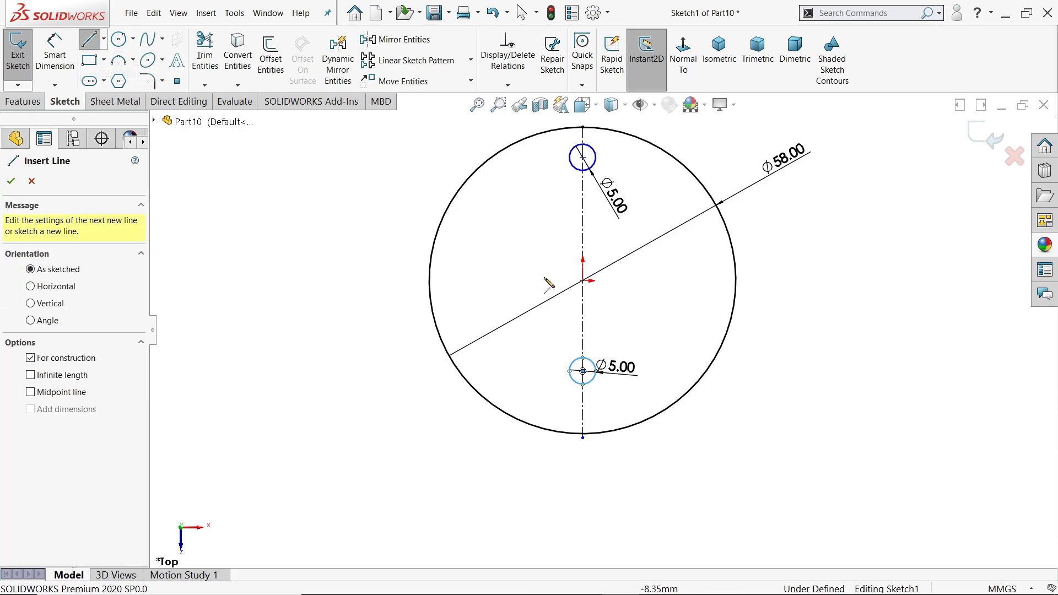
pyautogui.click(583, 279)
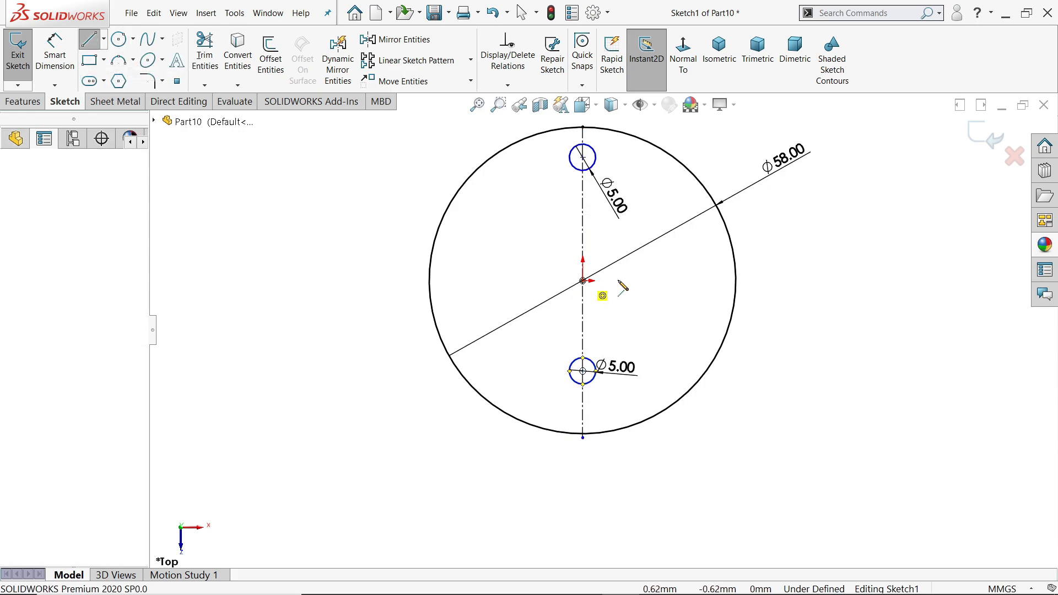
pyautogui.click(736, 280)
pyautogui.rightClick(780, 278)
pyautogui.click(780, 289)
pyautogui.scroll(-2, 694, 248)
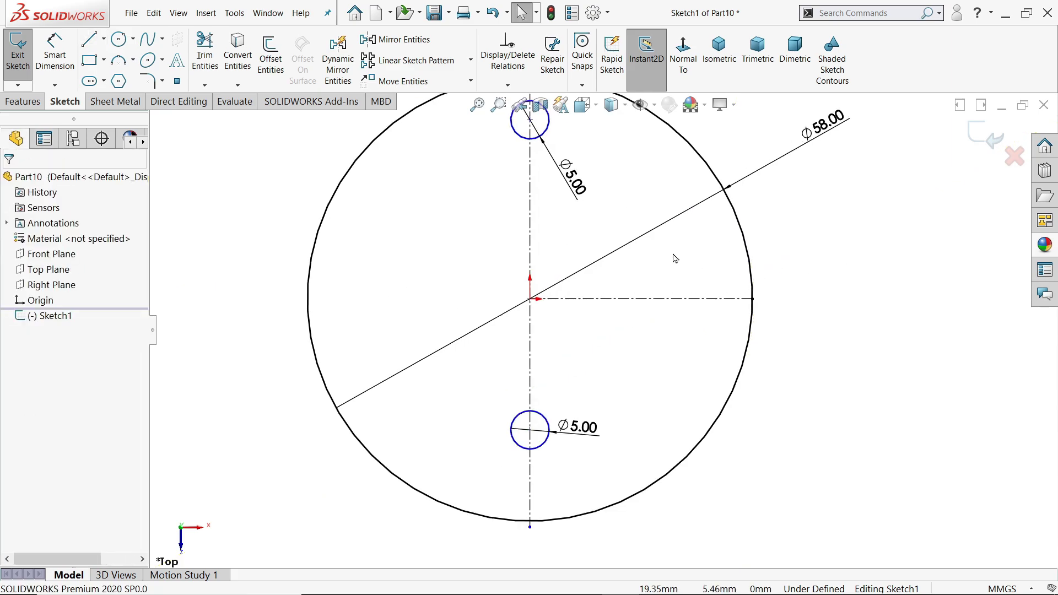
pyautogui.click(535, 142)
pyautogui.keyDown('ctrl'); pyautogui.click(548, 429); pyautogui.keyUp('ctrl')
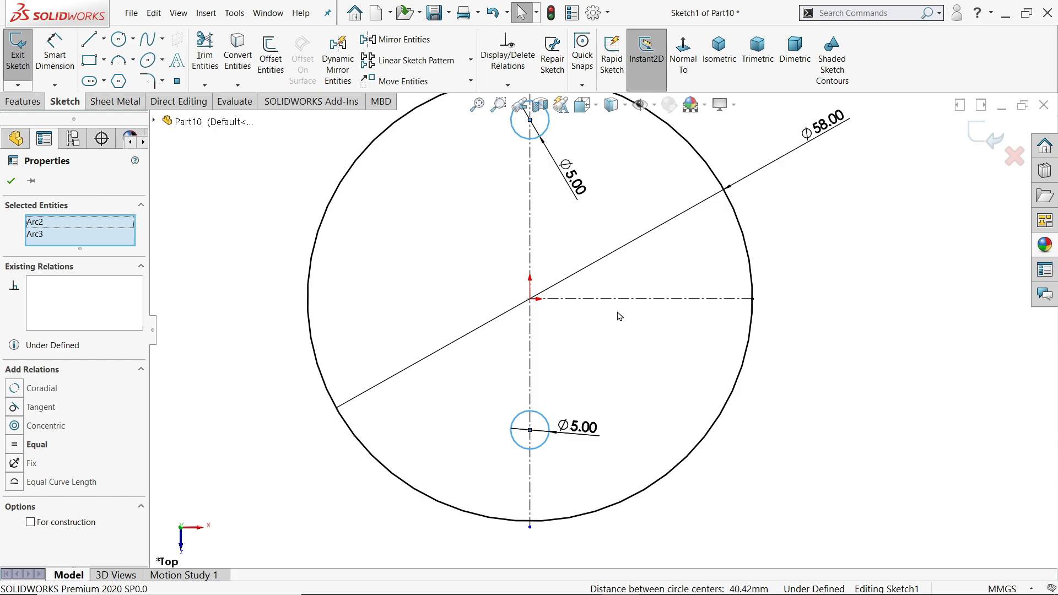
pyautogui.keyDown('ctrl'); pyautogui.click(622, 299); pyautogui.keyUp('ctrl')
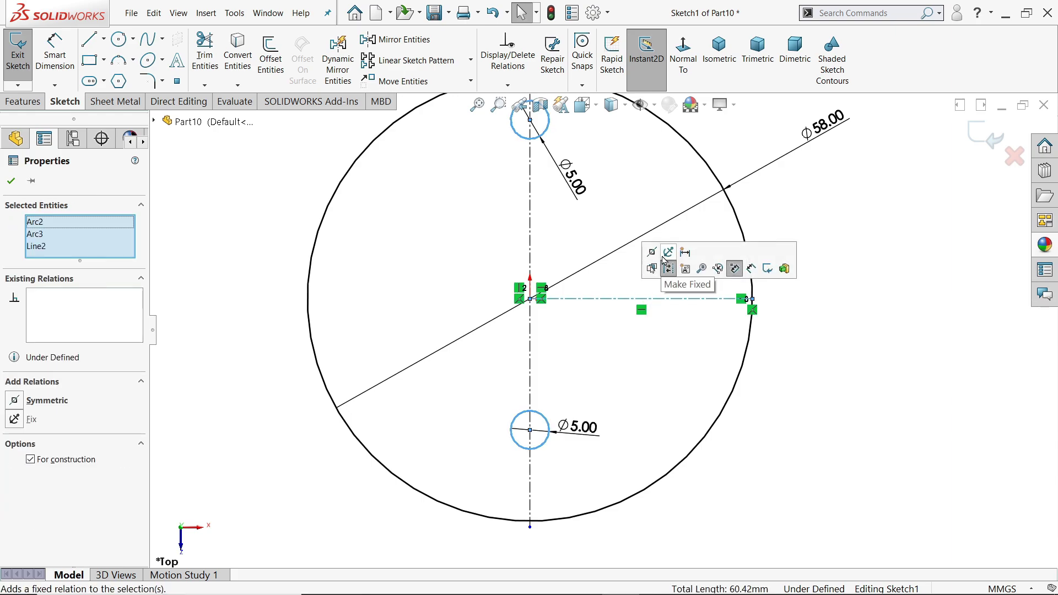
pyautogui.click(734, 269)
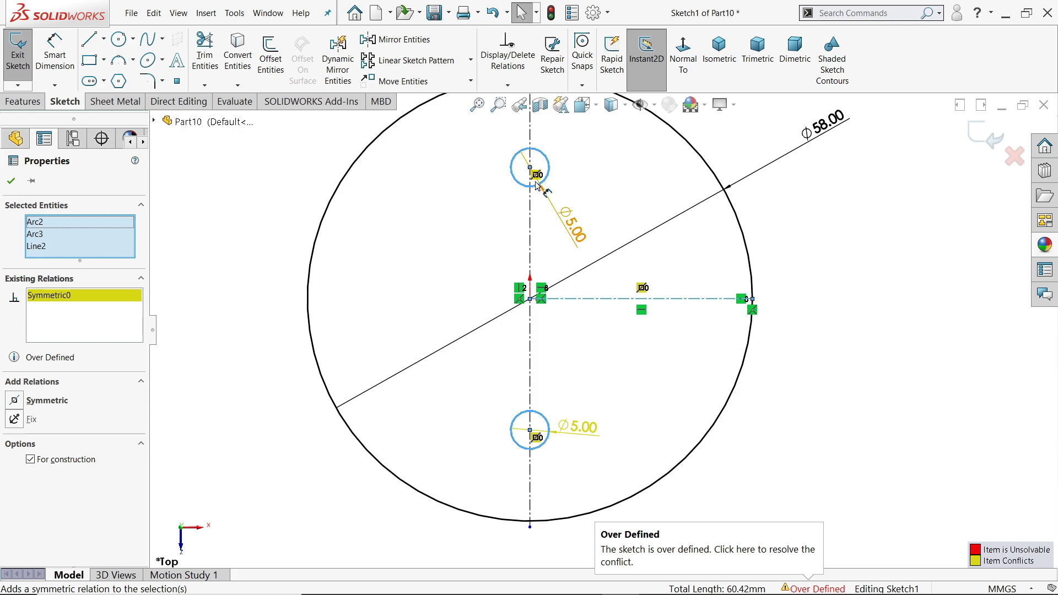
pyautogui.click(11, 180)
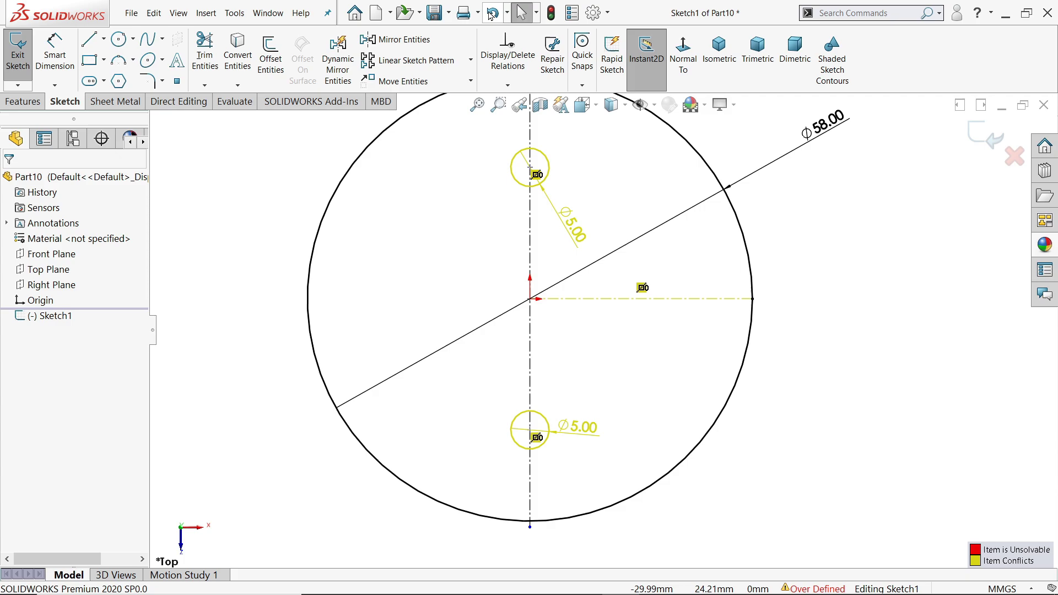
pyautogui.click(490, 13)
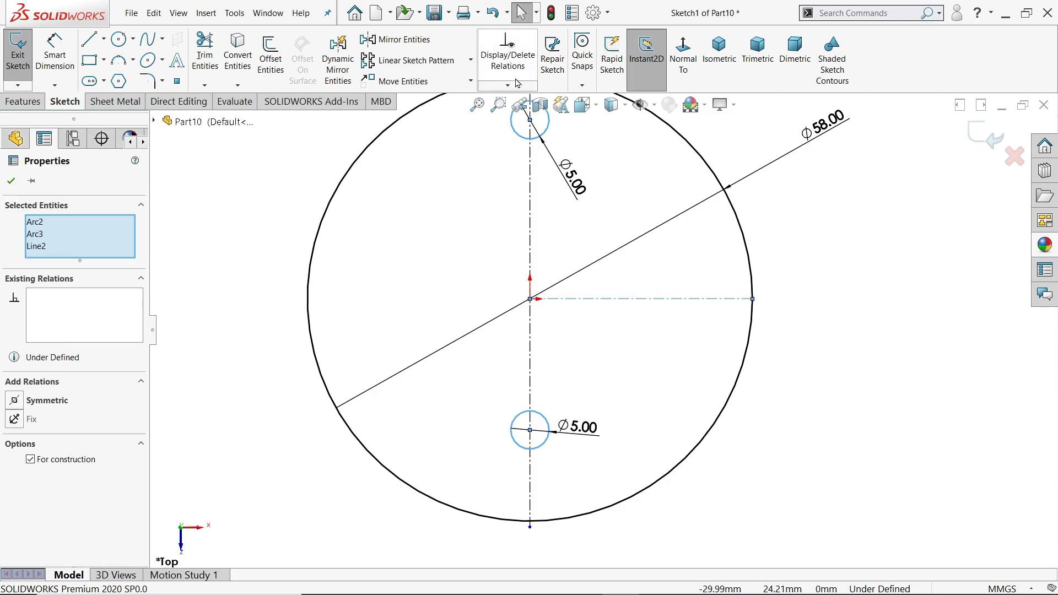
pyautogui.click(11, 182)
pyautogui.click(55, 54)
# Dimension the two hole centres 45 mm apart
pyautogui.press('z')
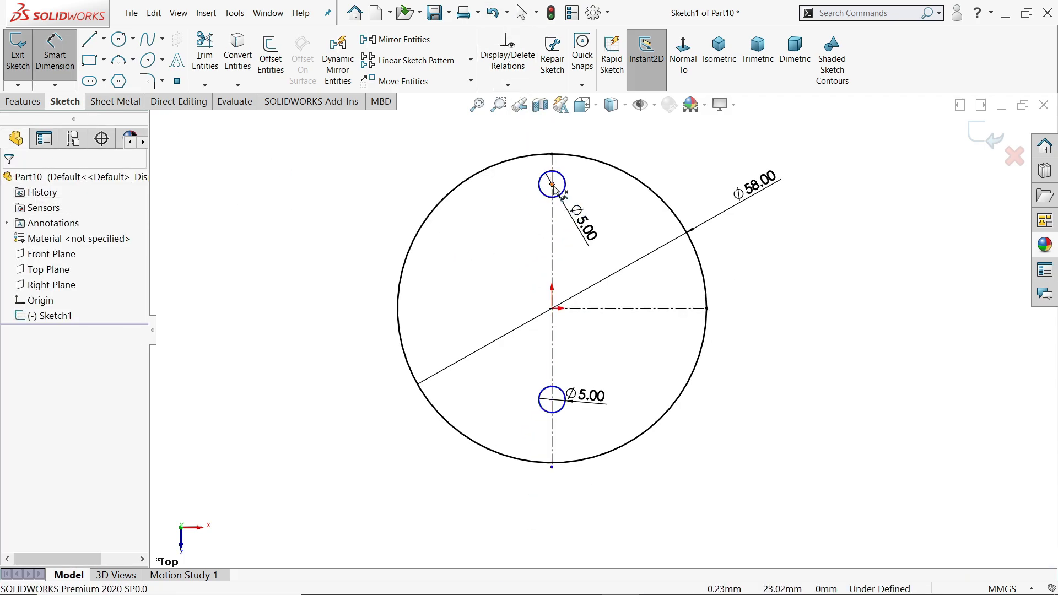
pyautogui.click(552, 184)
pyautogui.click(551, 399)
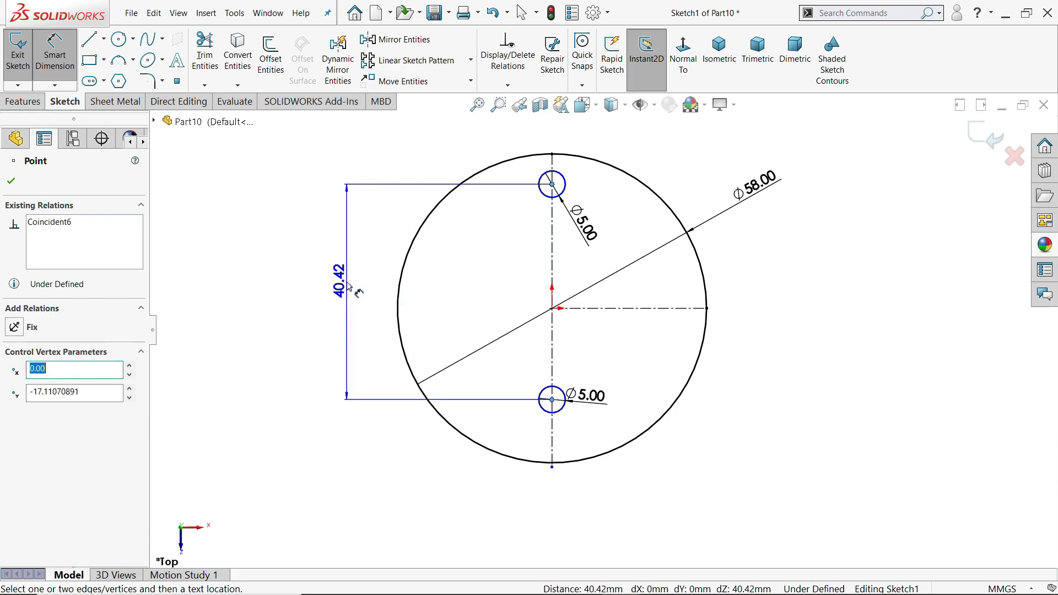
pyautogui.click(345, 283)
pyautogui.write('45')
pyautogui.press('Return')
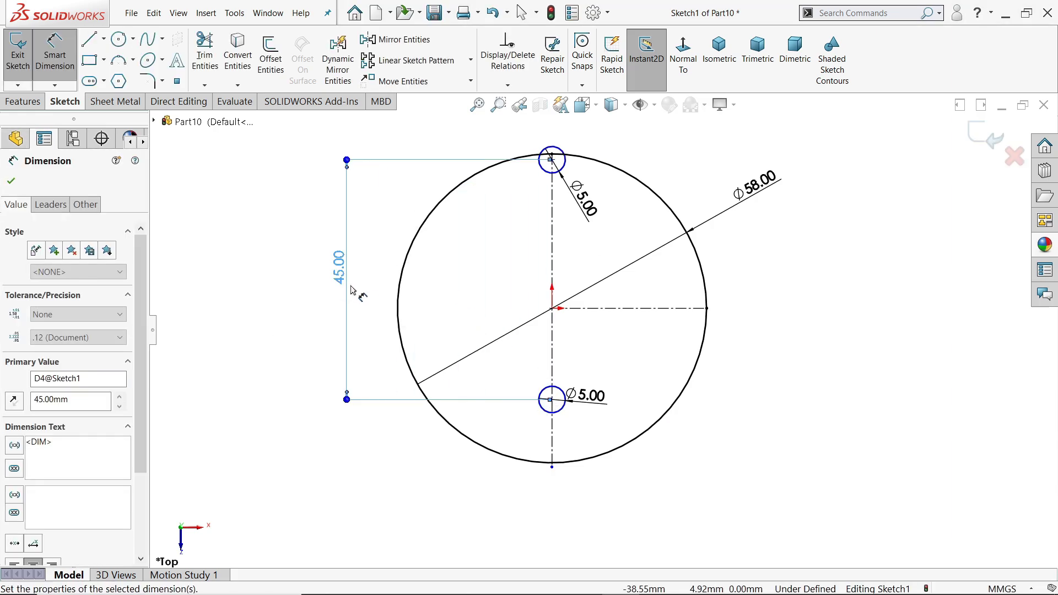
pyautogui.scroll(-2, 519, 238)
pyautogui.scroll(3, 600, 359)
pyautogui.scroll(-2, 604, 355)
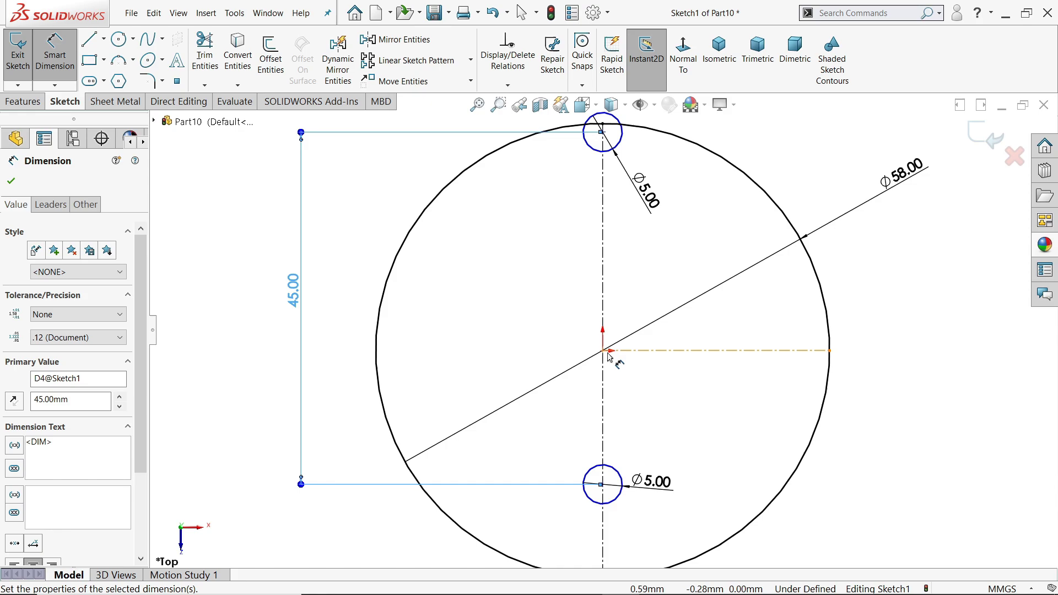
# Dimension the lower hole centre 22.5 mm (45/2) from the horizontal centreline
pyautogui.click(628, 357)
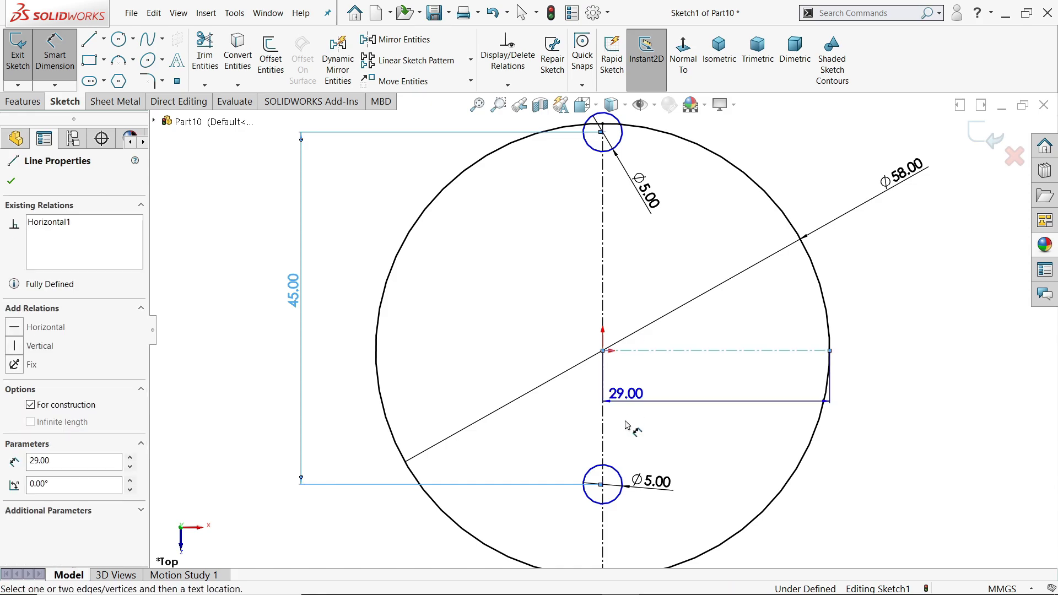
pyautogui.click(603, 483)
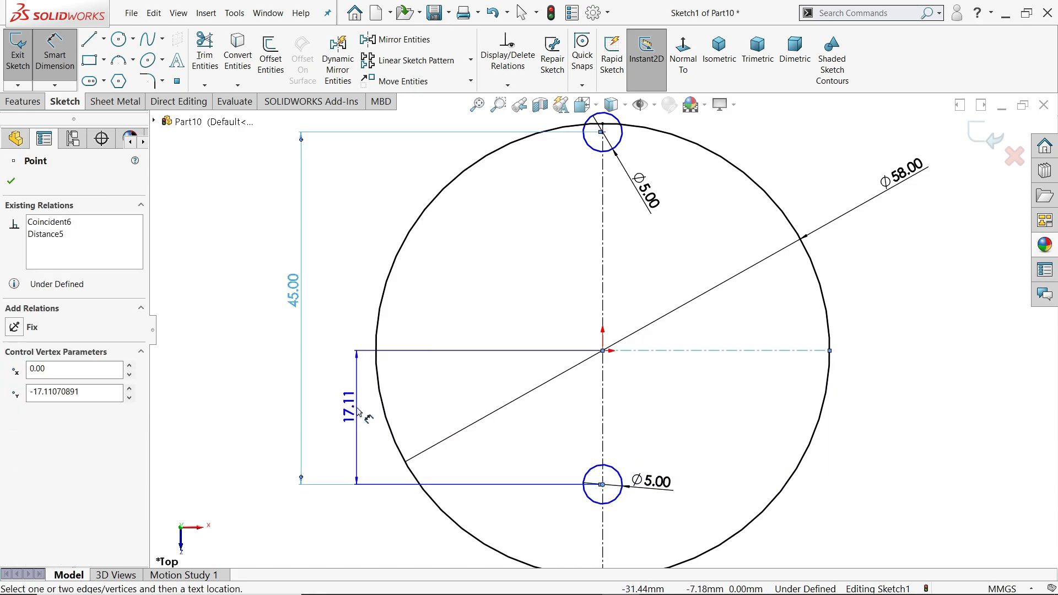
pyautogui.click(357, 413)
pyautogui.write('45/2')
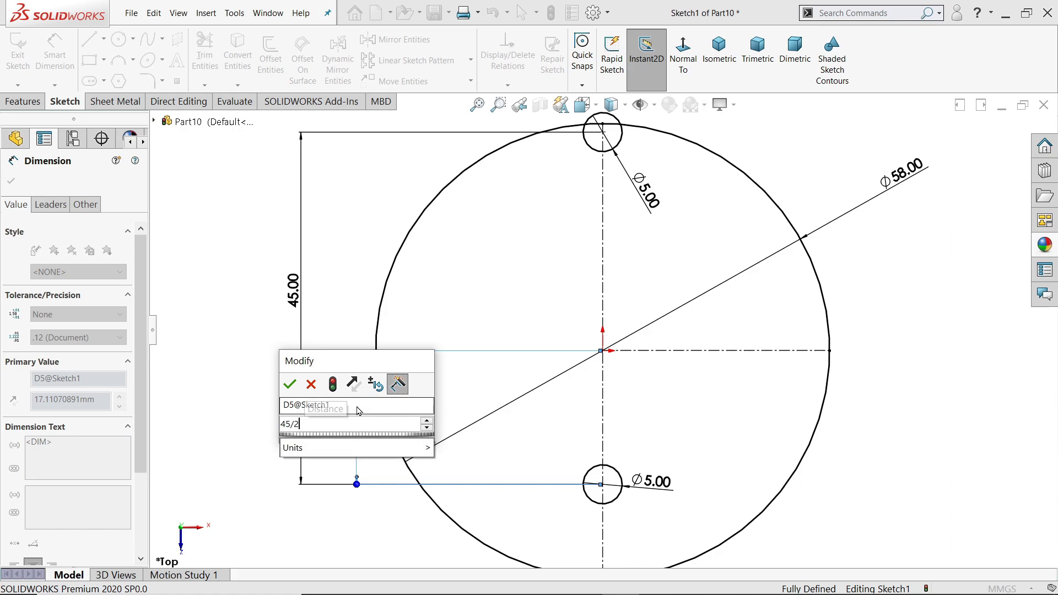
pyautogui.press('Return')
pyautogui.press('f')
pyautogui.press('Escape')
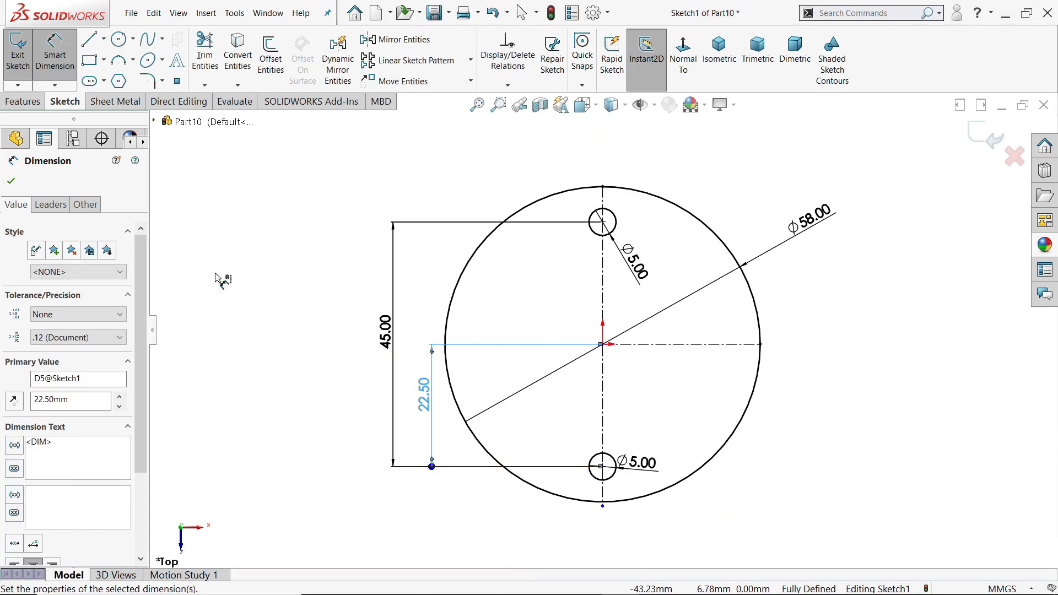
pyautogui.press('Escape')
# Extrude the sketch into a 10 mm thick flange disc
pyautogui.click(23, 101)
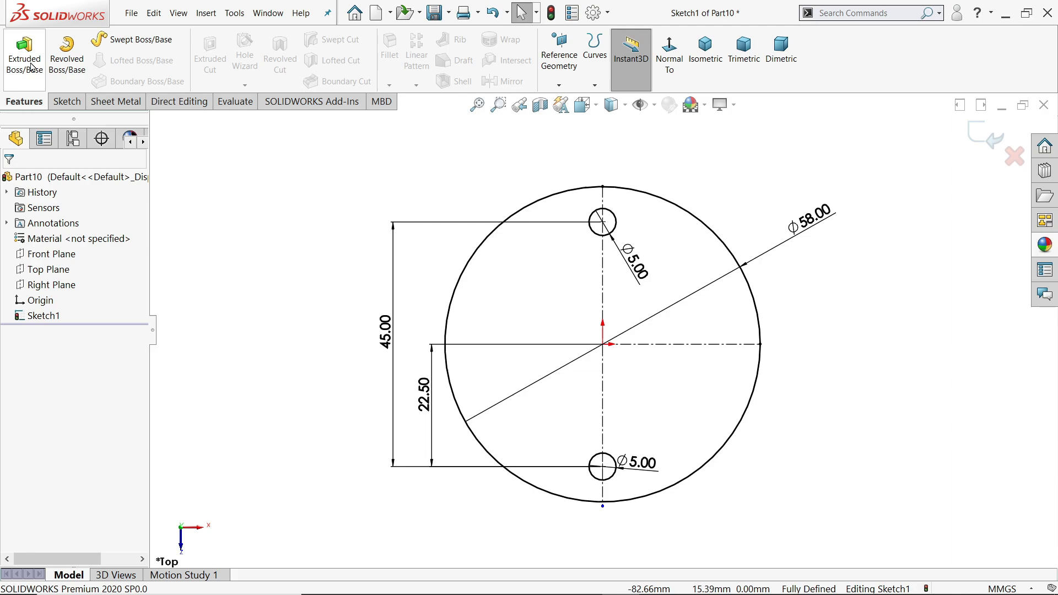
pyautogui.click(24, 58)
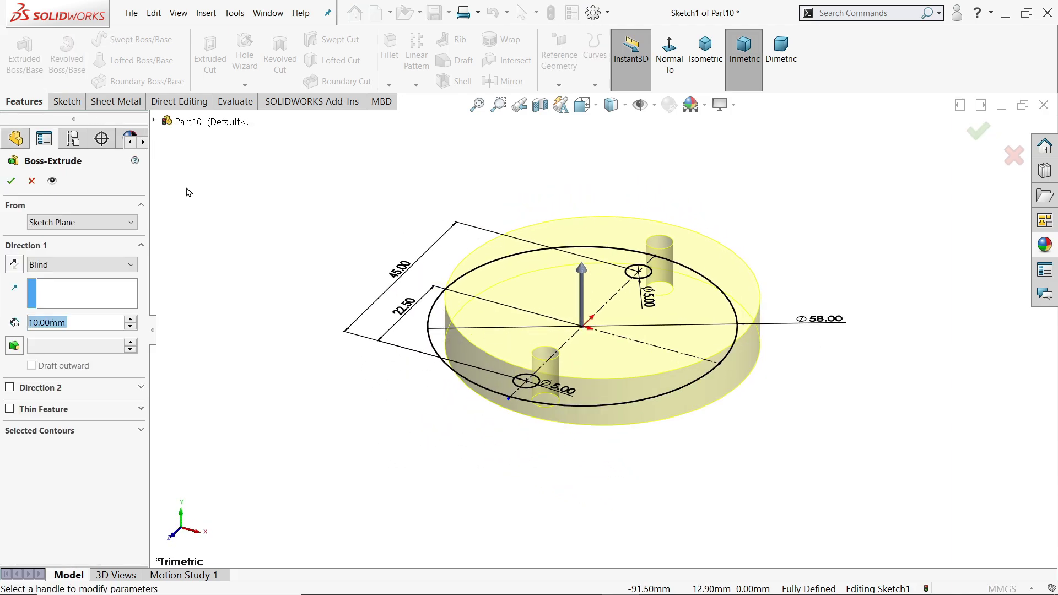
pyautogui.click(15, 182)
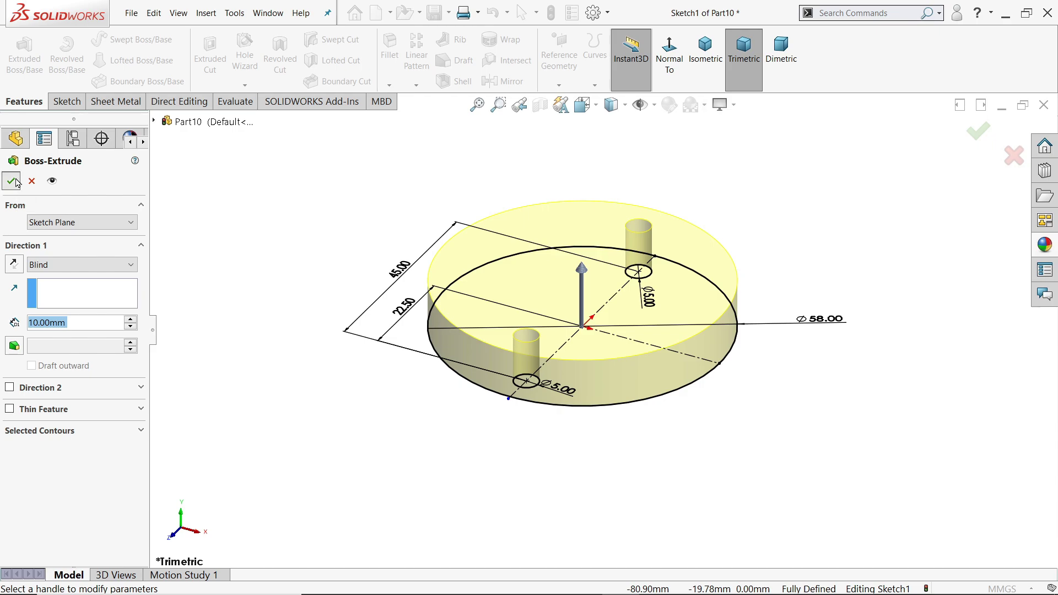
# Start a new sketch on the flange's underside face
pyautogui.moveTo(432, 394); pyautogui.dragTo(423, 238, button='middle')
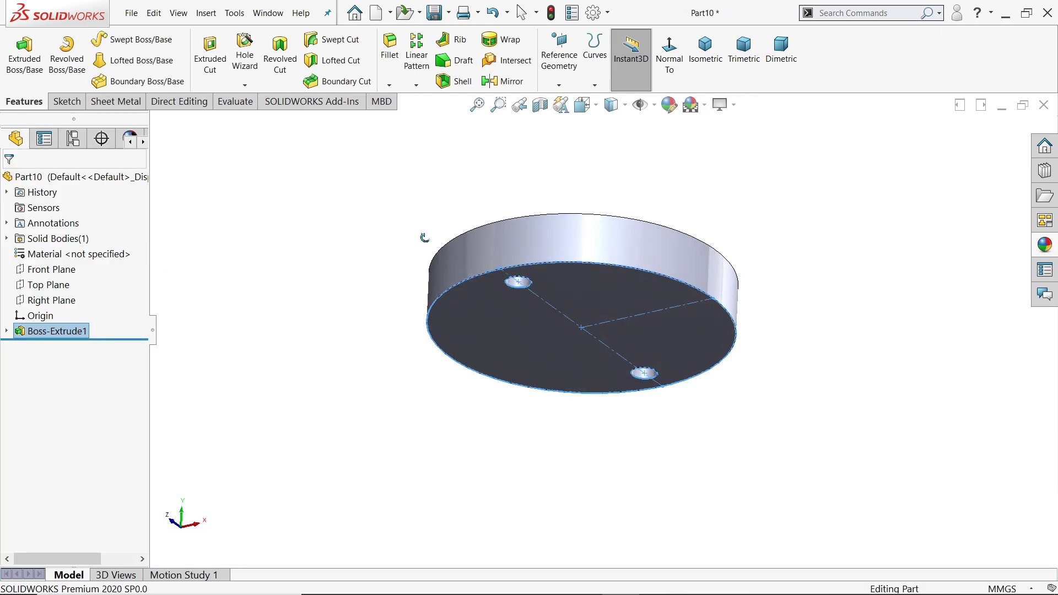
pyautogui.click(541, 342)
pyautogui.click(582, 303)
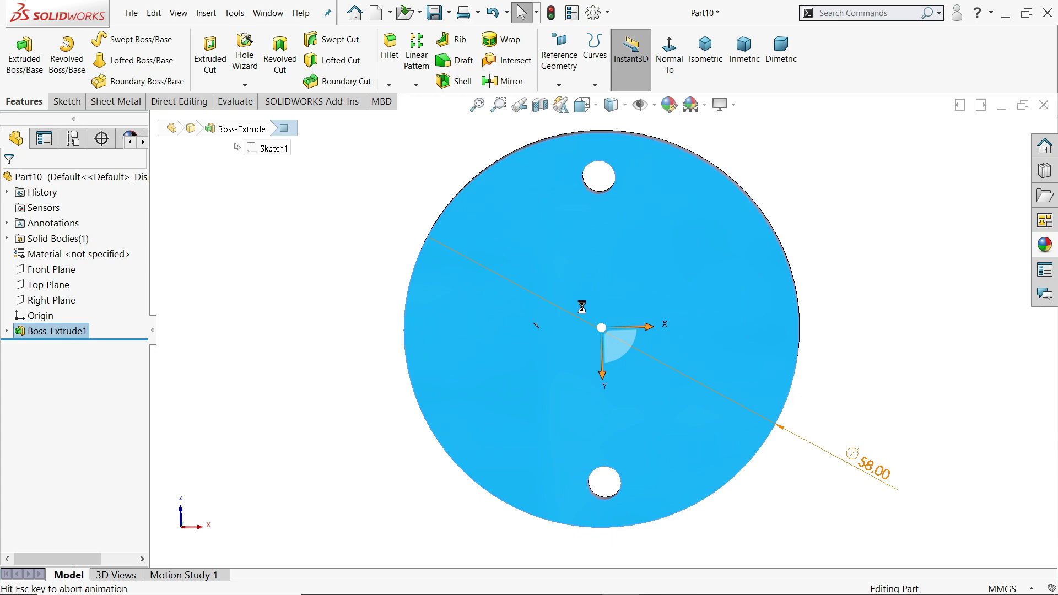
# Draw a 29 mm diameter circle centred on the origin
pyautogui.click(118, 39)
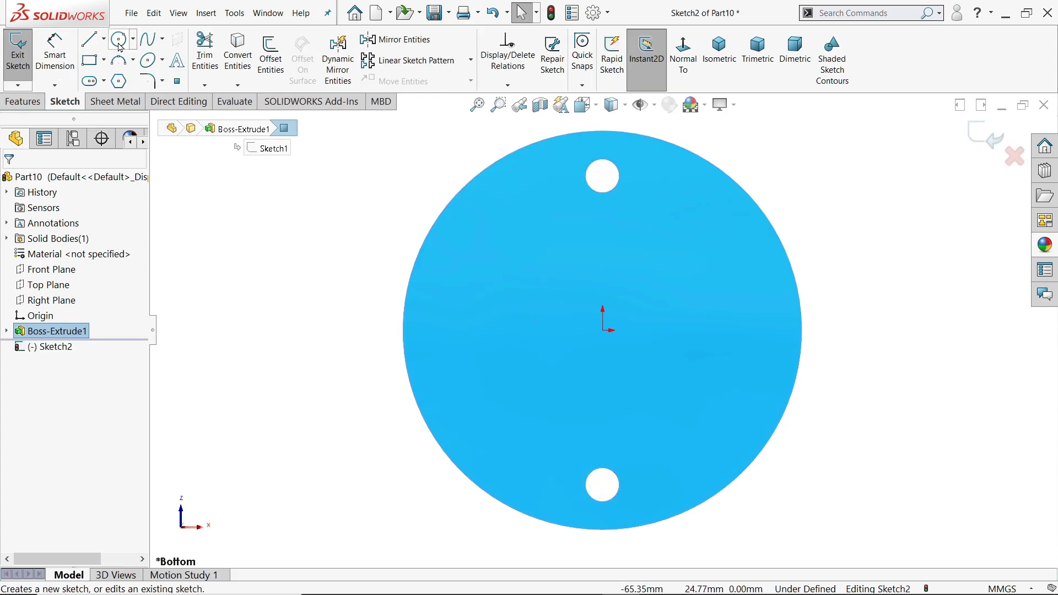
pyautogui.click(603, 329)
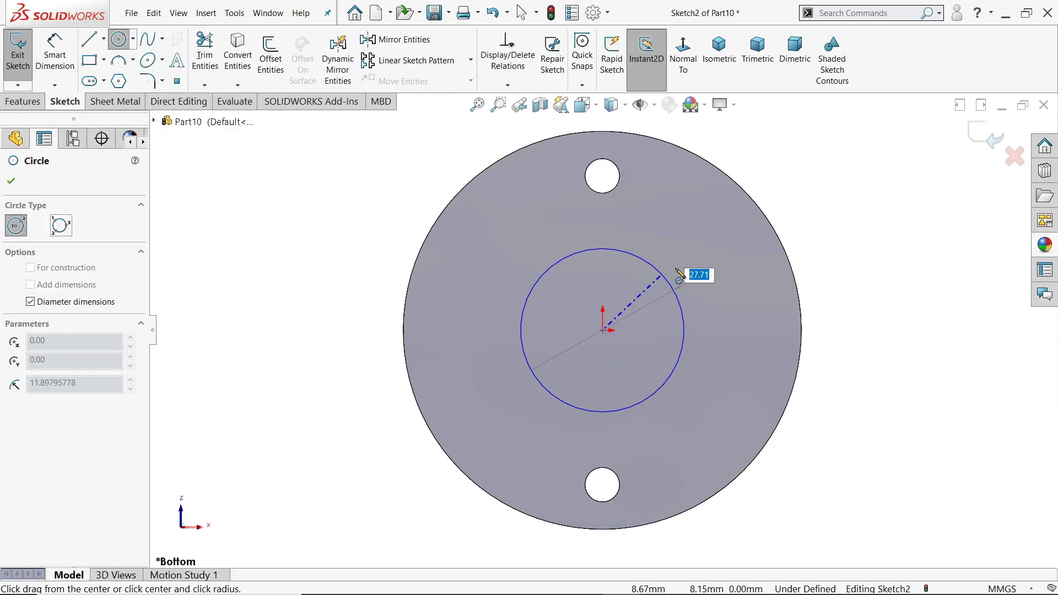
pyautogui.write('29')
pyautogui.press('Return')
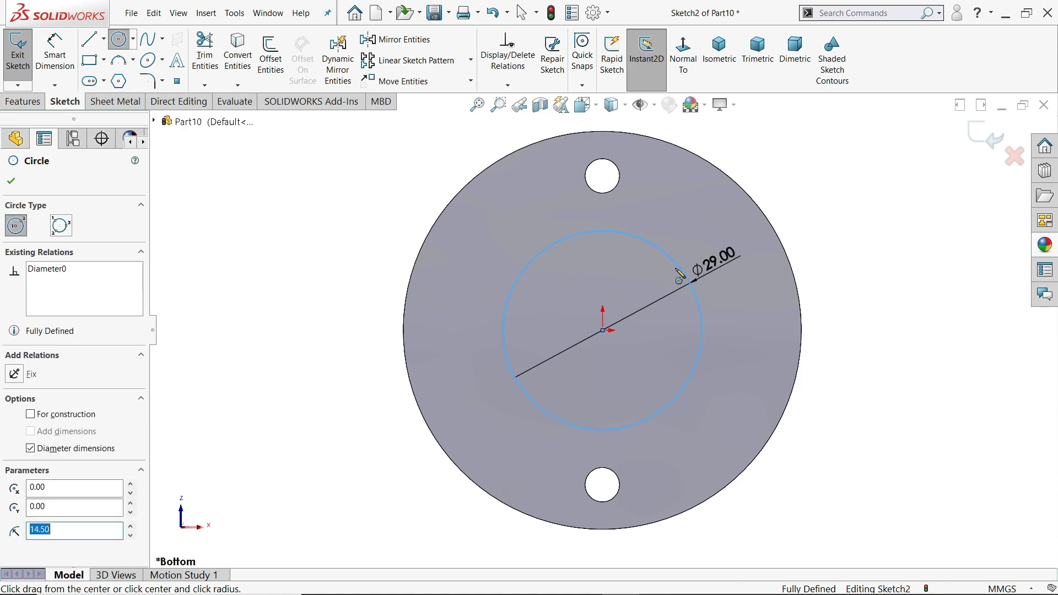
# Extrude the 29 mm circle 70 mm into the shaft
pyautogui.click(22, 101)
pyautogui.click(24, 51)
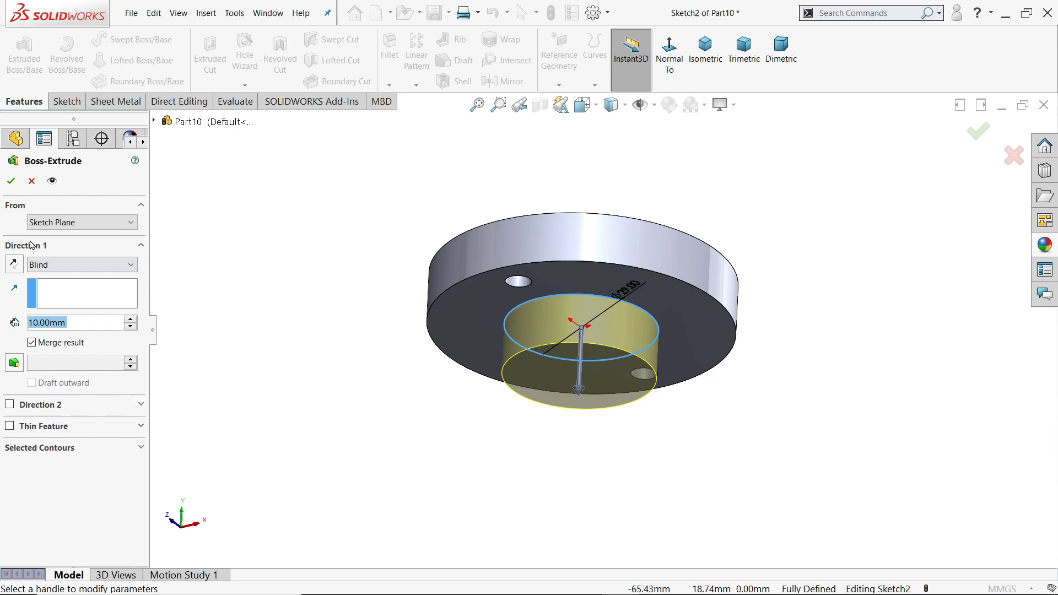
pyautogui.write('70')
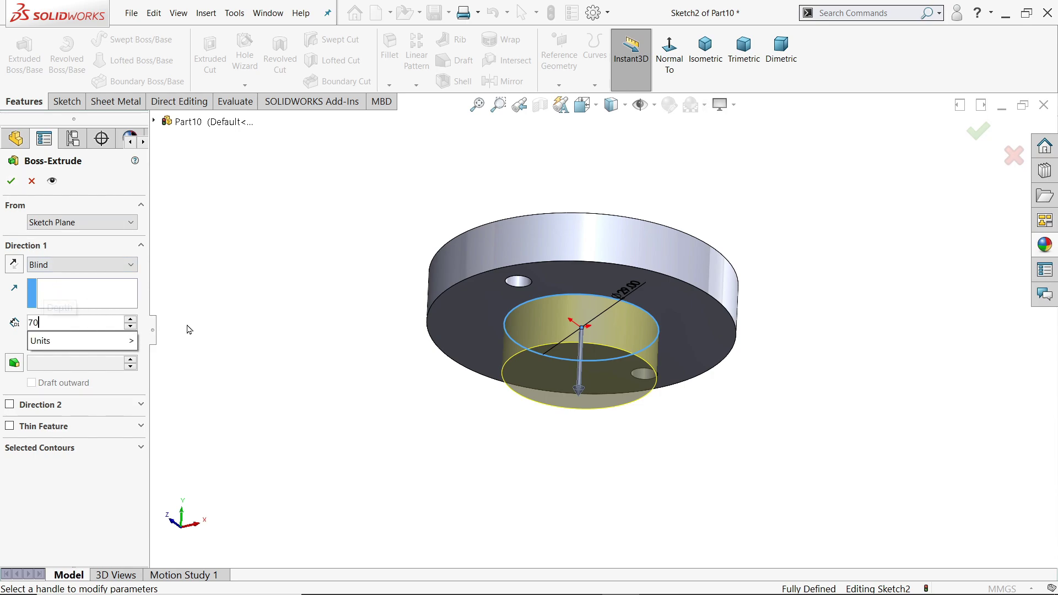
pyautogui.press('Return')
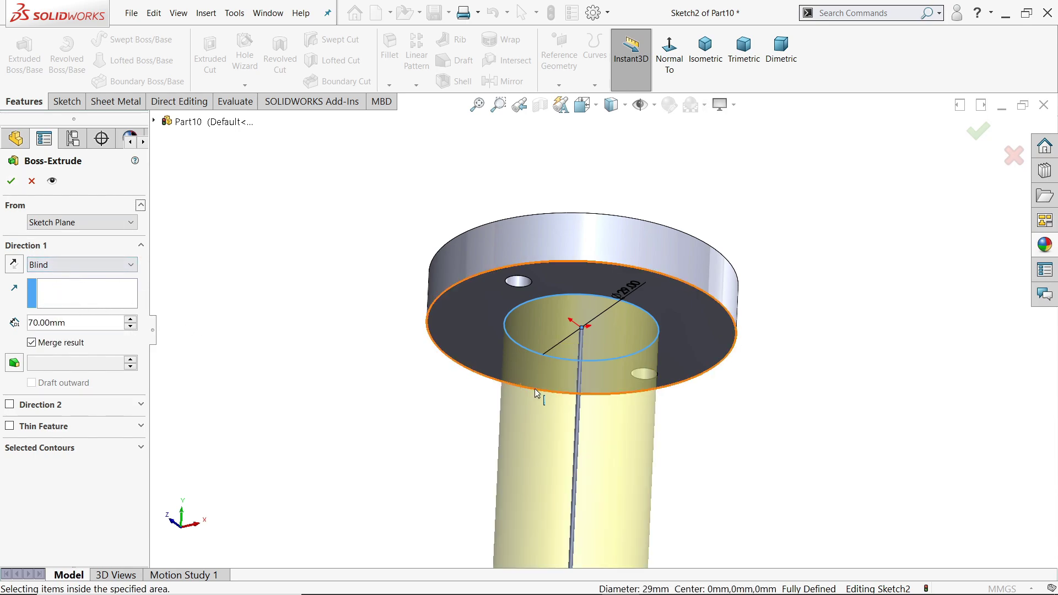
pyautogui.scroll(3, 609, 402)
pyautogui.scroll(-2, 609, 402)
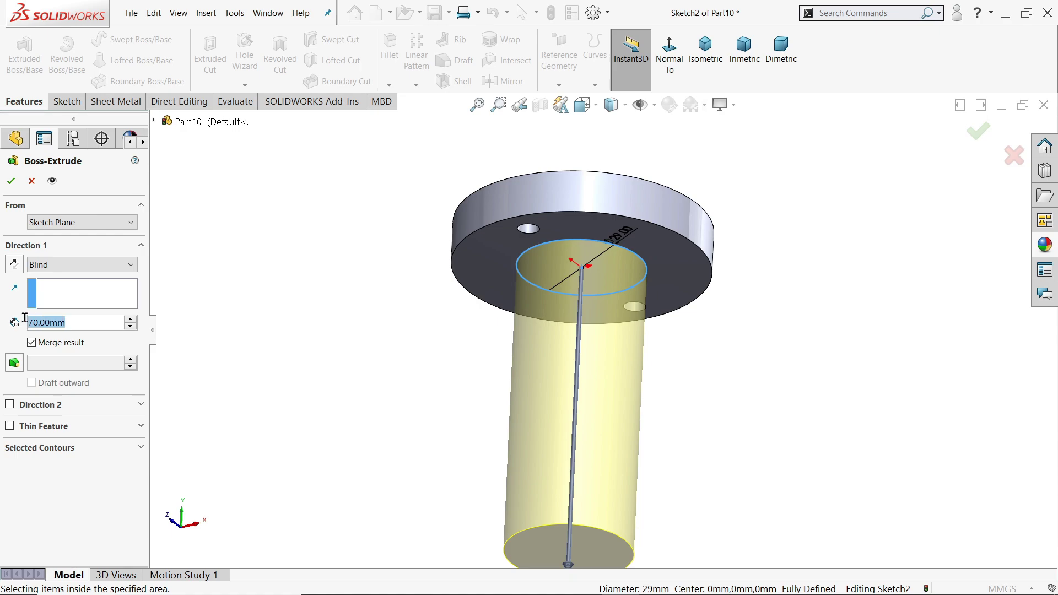
pyautogui.click(11, 181)
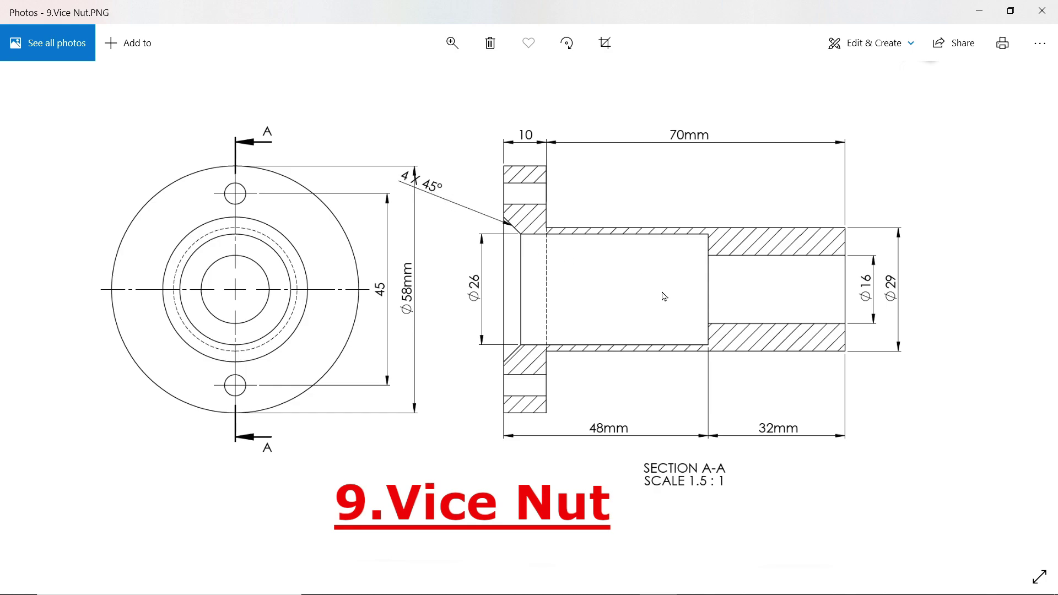
pyautogui.click(984, 14)
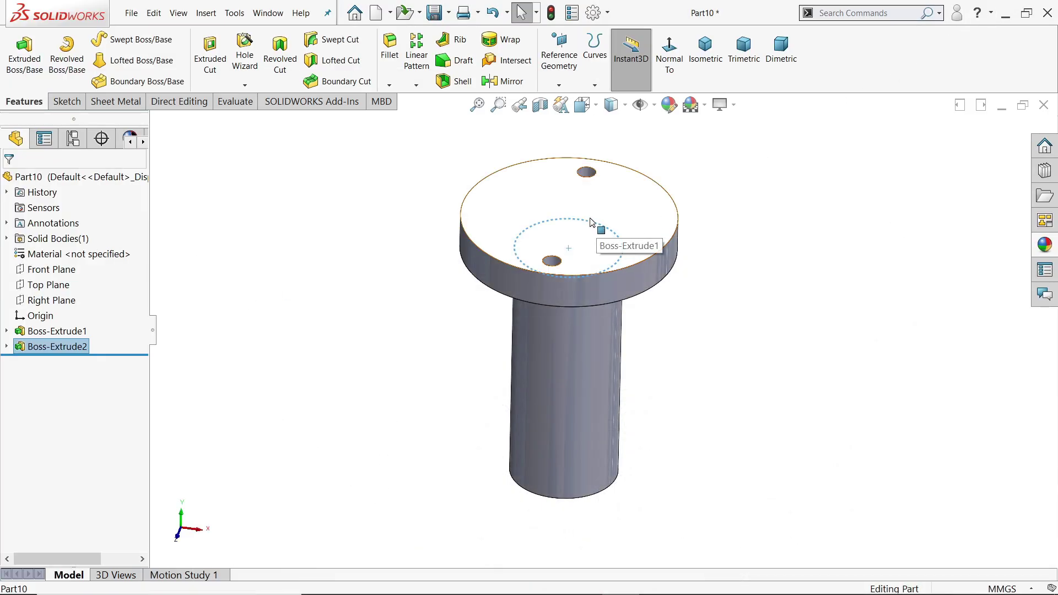
# On the flange's top face, sketch 16 mm and 26 mm circles centred on the origin
pyautogui.click(616, 213)
pyautogui.click(638, 185)
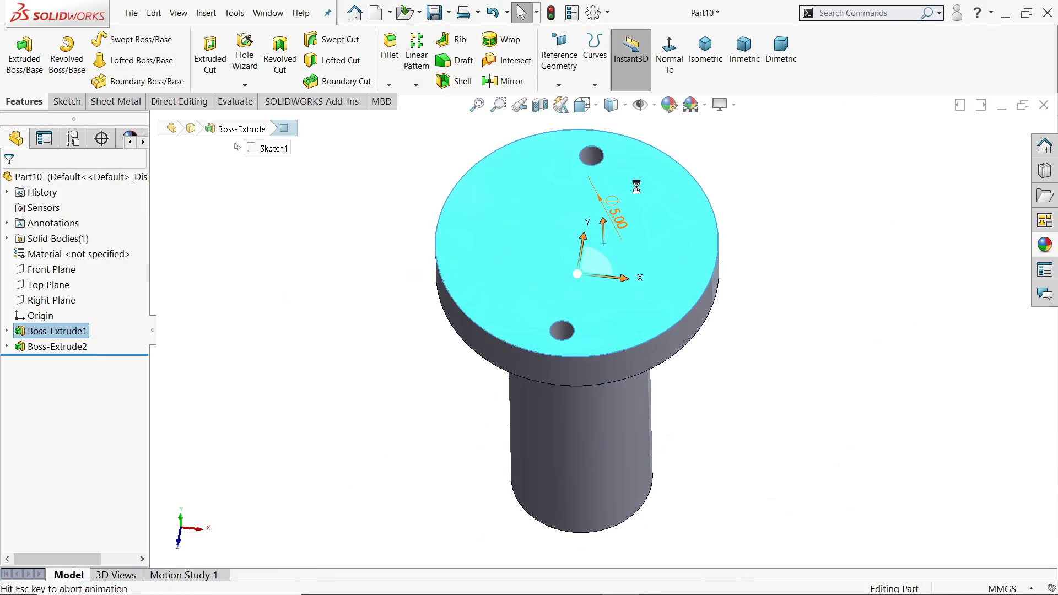
pyautogui.click(118, 39)
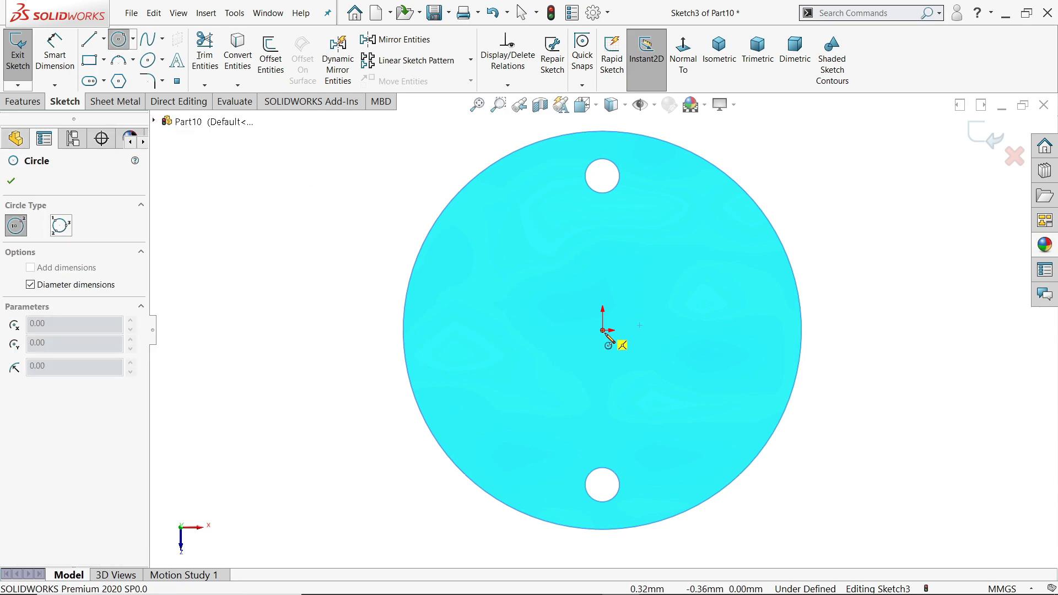
pyautogui.click(603, 330)
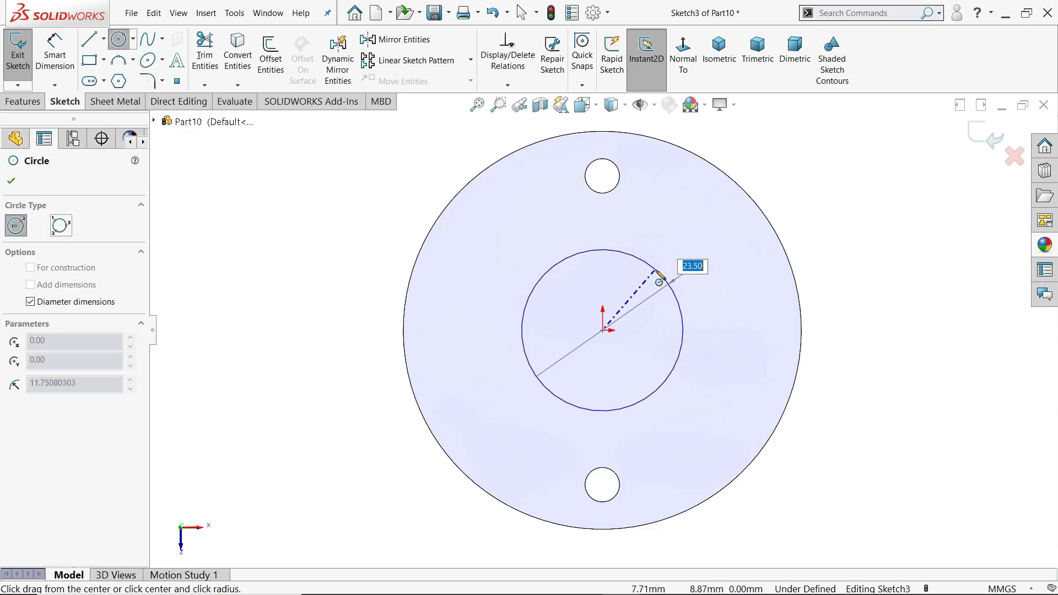
pyautogui.write('16')
pyautogui.press('Return')
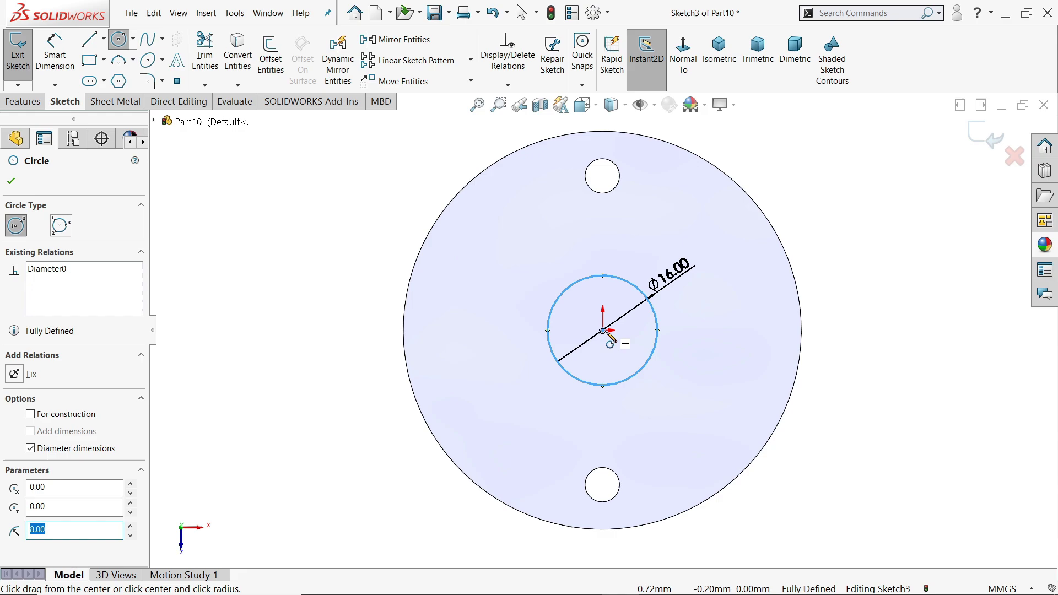
pyautogui.click(602, 330)
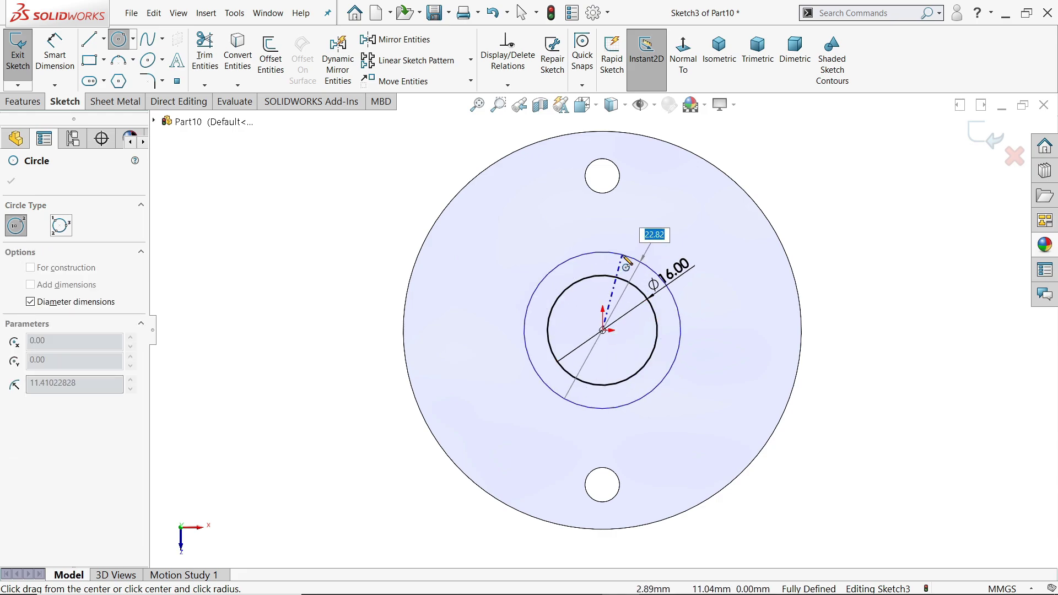
pyautogui.write('26')
pyautogui.press('Return')
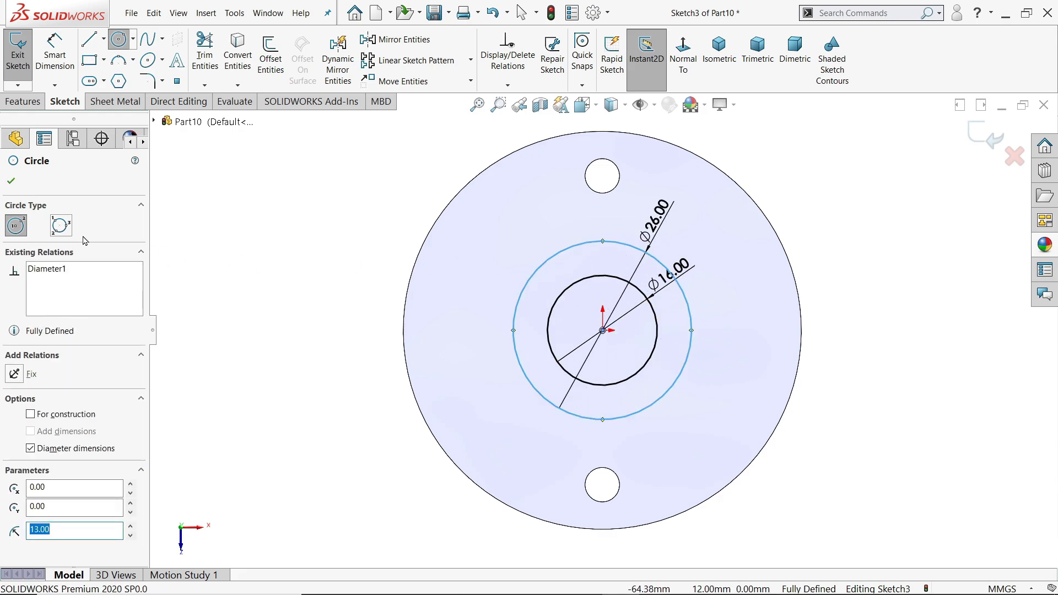
pyautogui.click(11, 181)
pyautogui.click(27, 103)
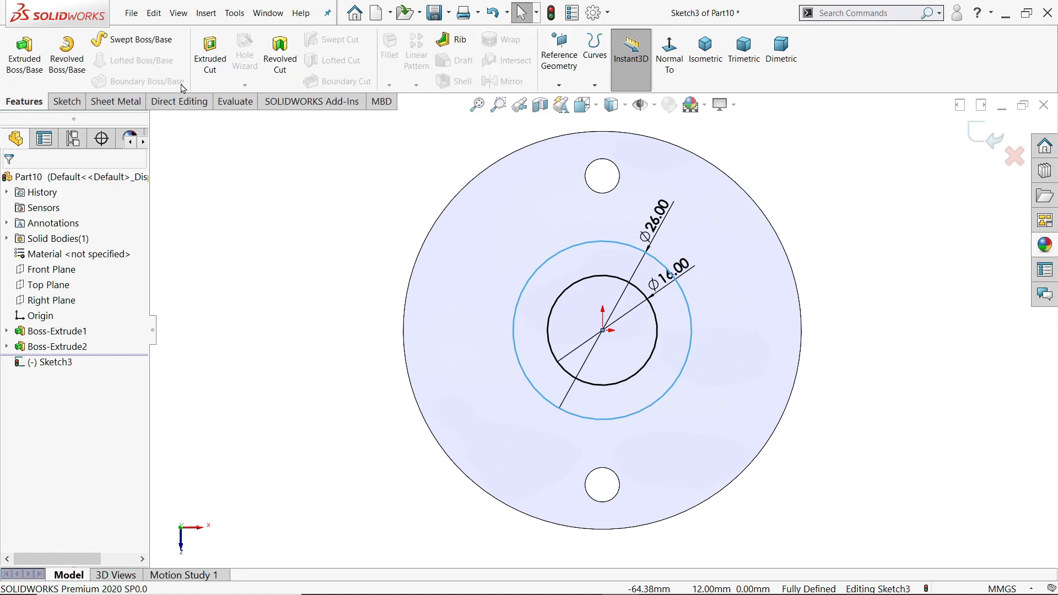
# Extrude-cut the inner 16 mm circle Through All, creating Cut-Extrude1
pyautogui.click(210, 54)
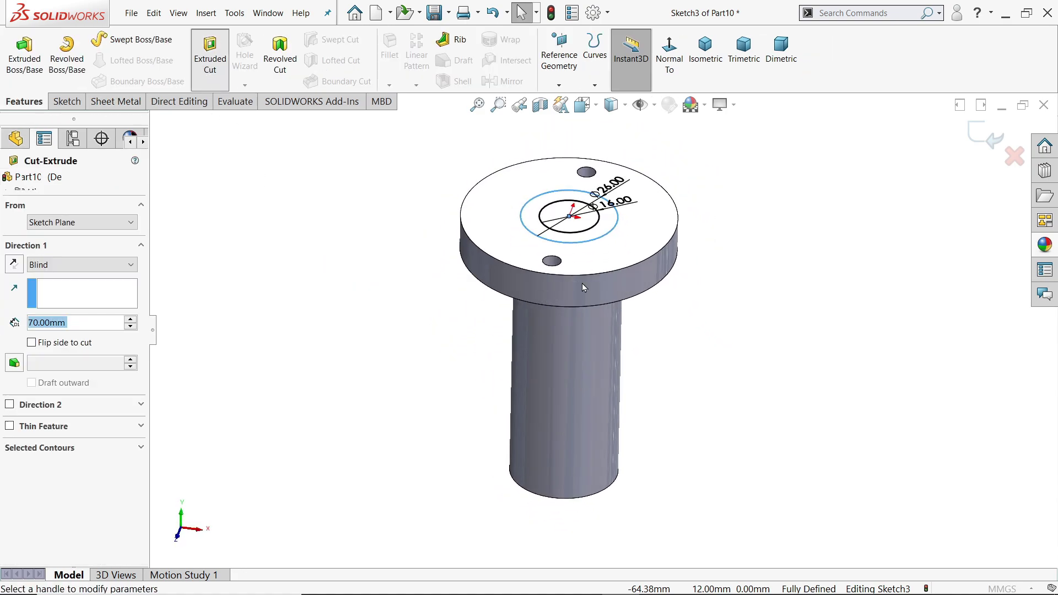
pyautogui.scroll(-2, 581, 207)
pyautogui.scroll(-1, 580, 207)
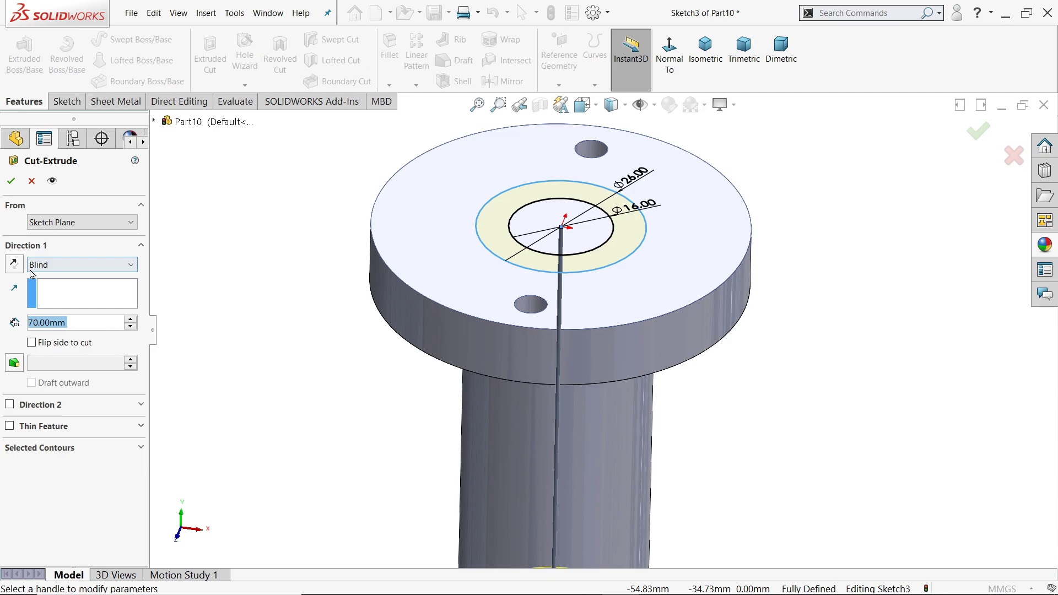
pyautogui.click(37, 450)
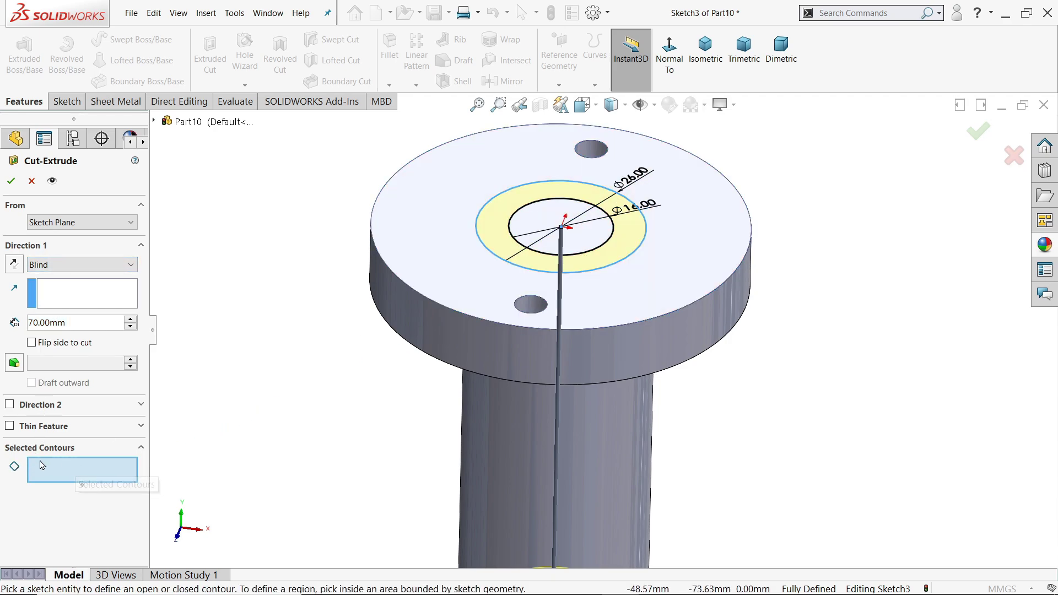
pyautogui.click(589, 242)
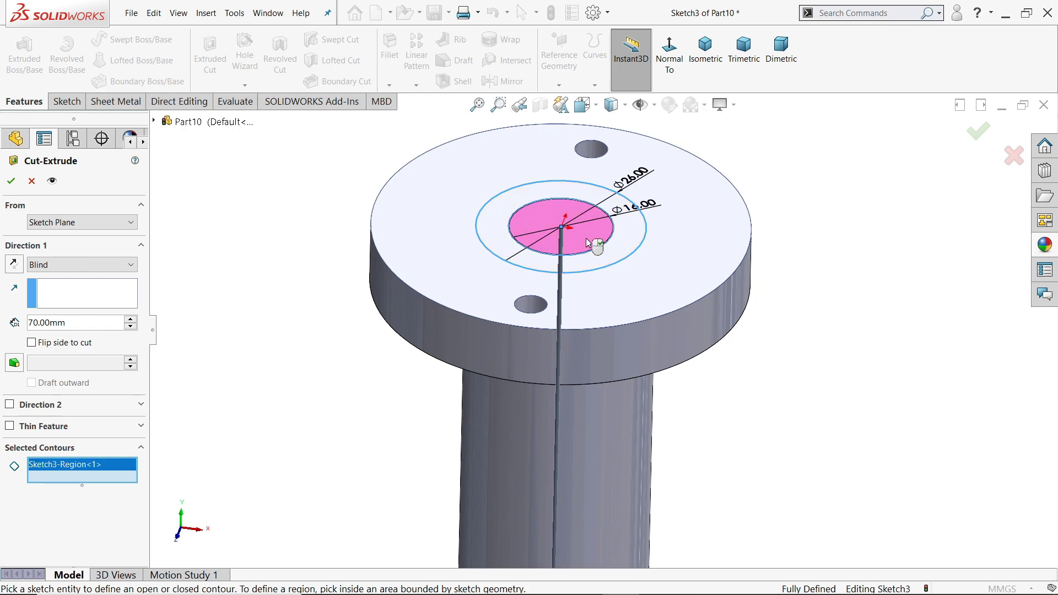
pyautogui.click(39, 268)
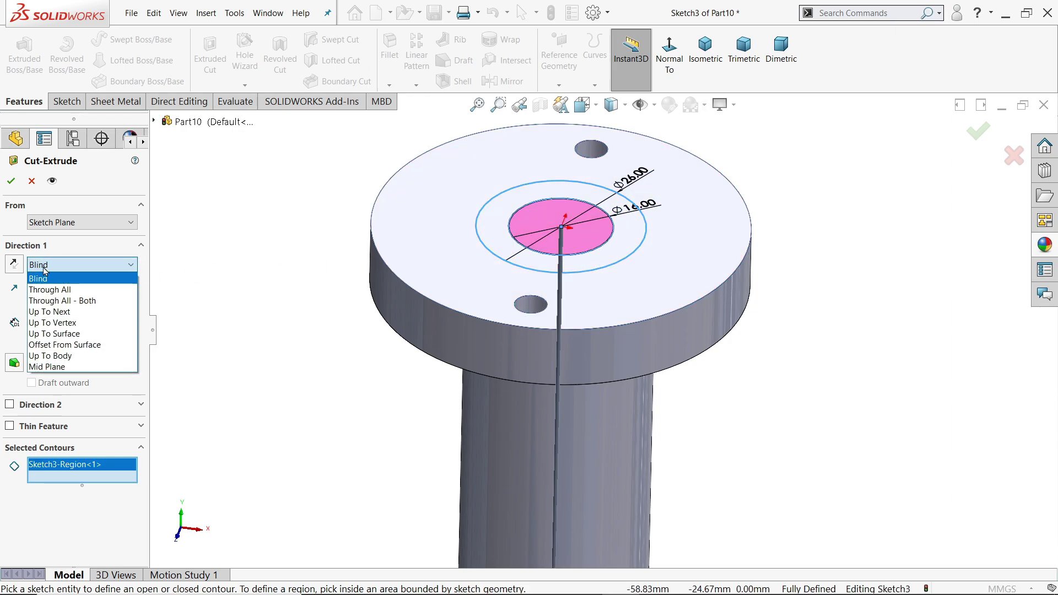
pyautogui.click(56, 291)
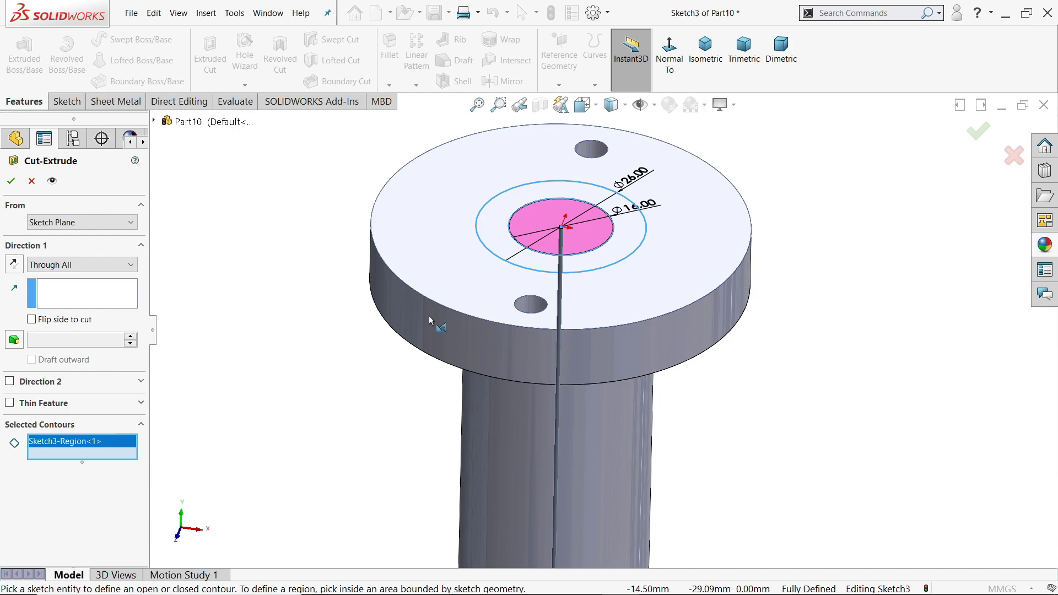
pyautogui.scroll(3, 429, 321)
pyautogui.moveTo(678, 418); pyautogui.dragTo(705, 188, button='middle')
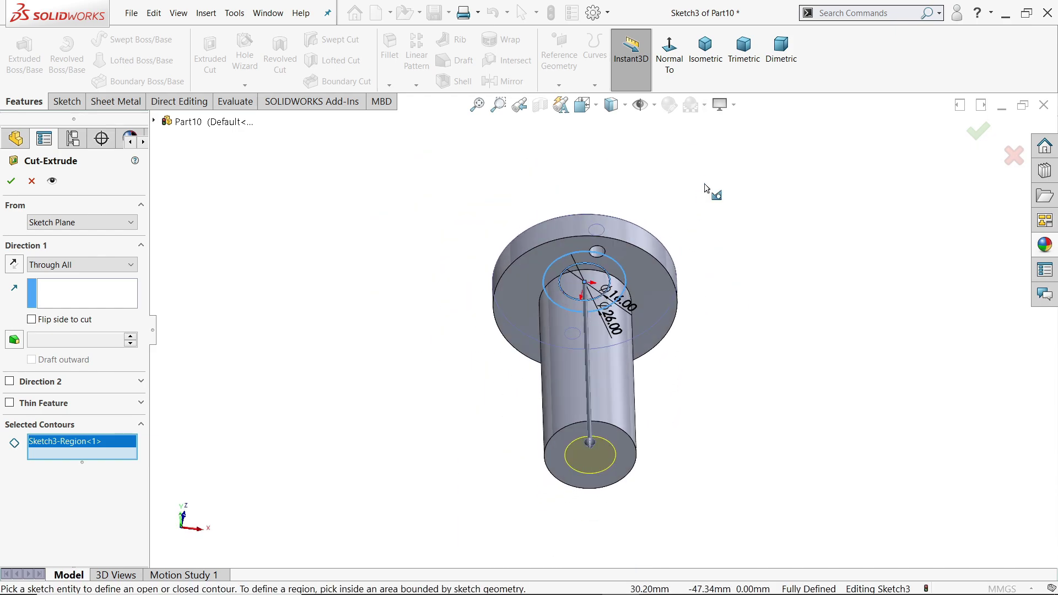
pyautogui.scroll(-2, 579, 429)
pyautogui.scroll(-2, 578, 436)
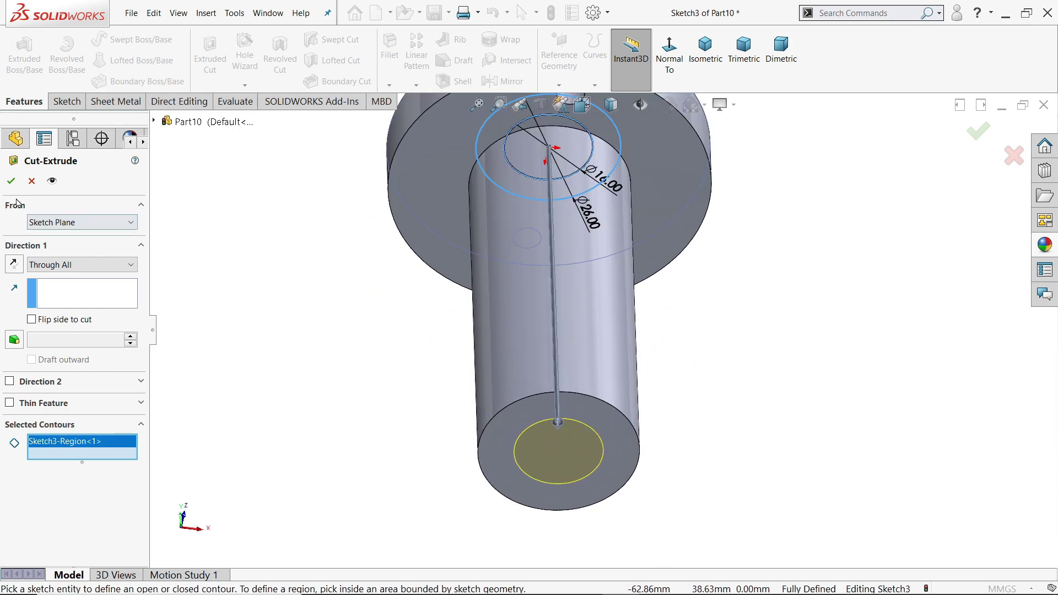
pyautogui.click(11, 181)
pyautogui.moveTo(420, 328)
pyautogui.mouseDown(button='middle')
pyautogui.moveTo(403, 219)
pyautogui.moveTo(196, 380)
pyautogui.mouseUp(button='middle')
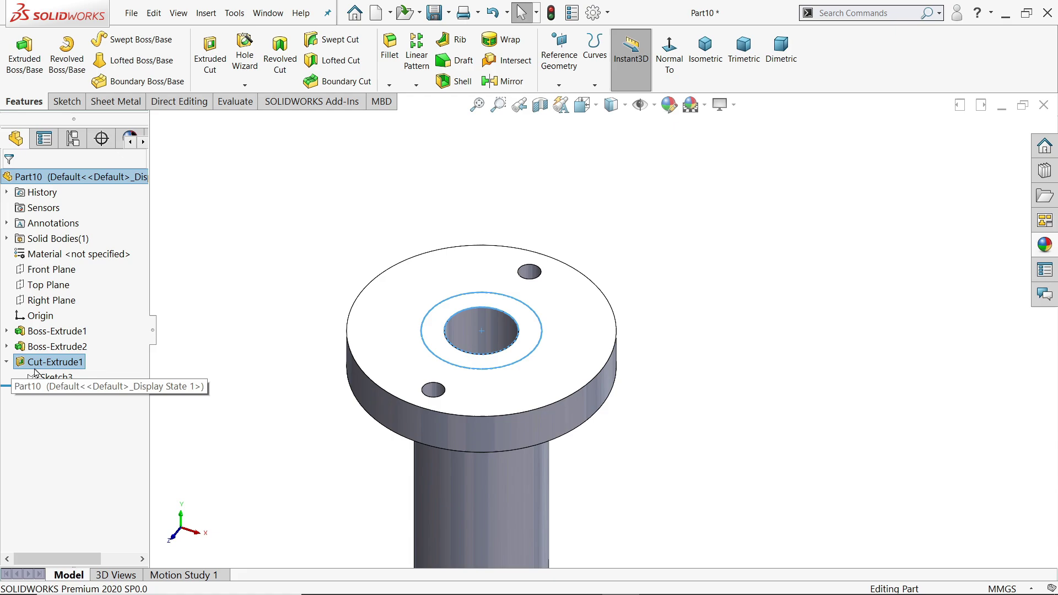
# Reuse Sketch3 to cut the 26 mm ring contour 48 mm deep as Cut-Extrude2
pyautogui.click(7, 362)
pyautogui.click(50, 377)
pyautogui.click(210, 70)
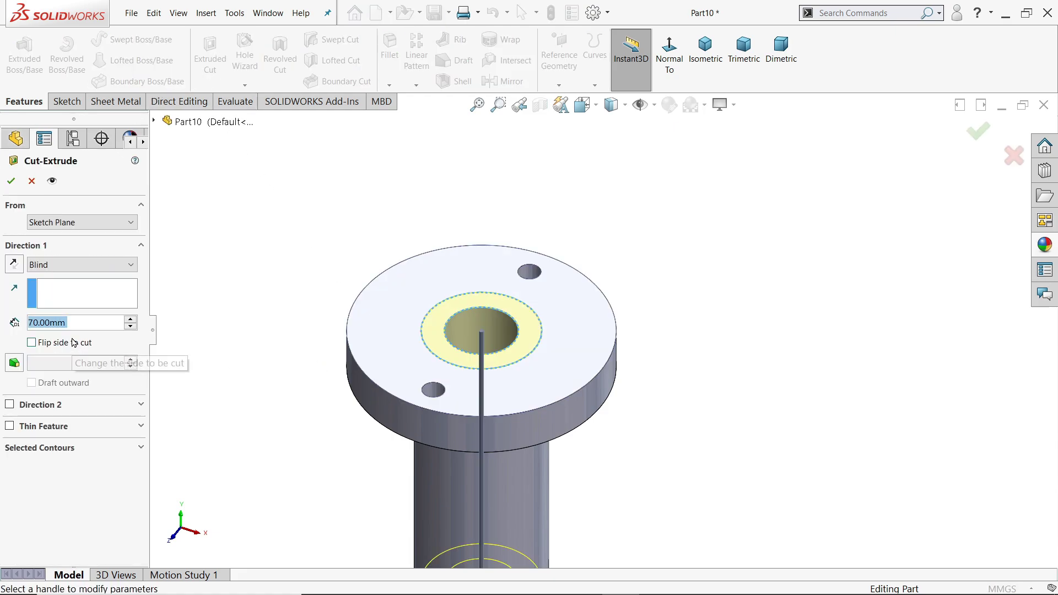
pyautogui.click(54, 447)
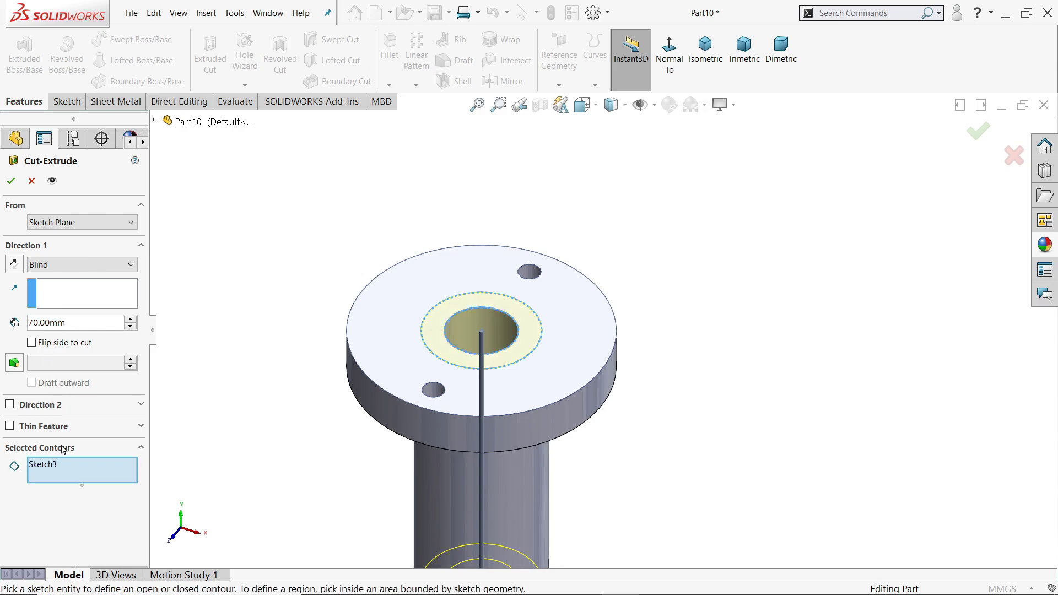
pyautogui.click(526, 360)
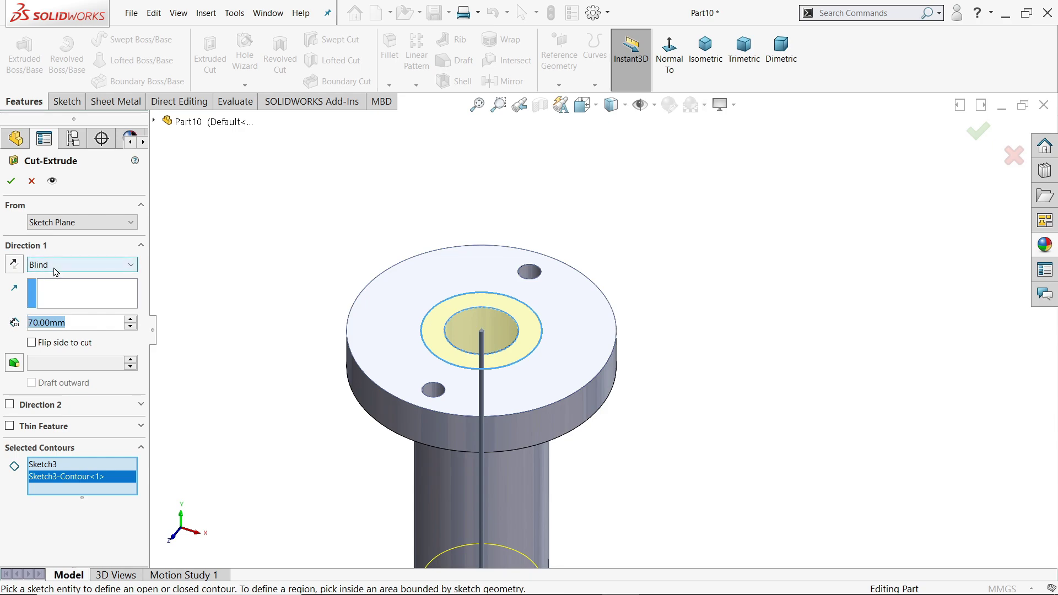
pyautogui.write('48')
pyautogui.press('Return')
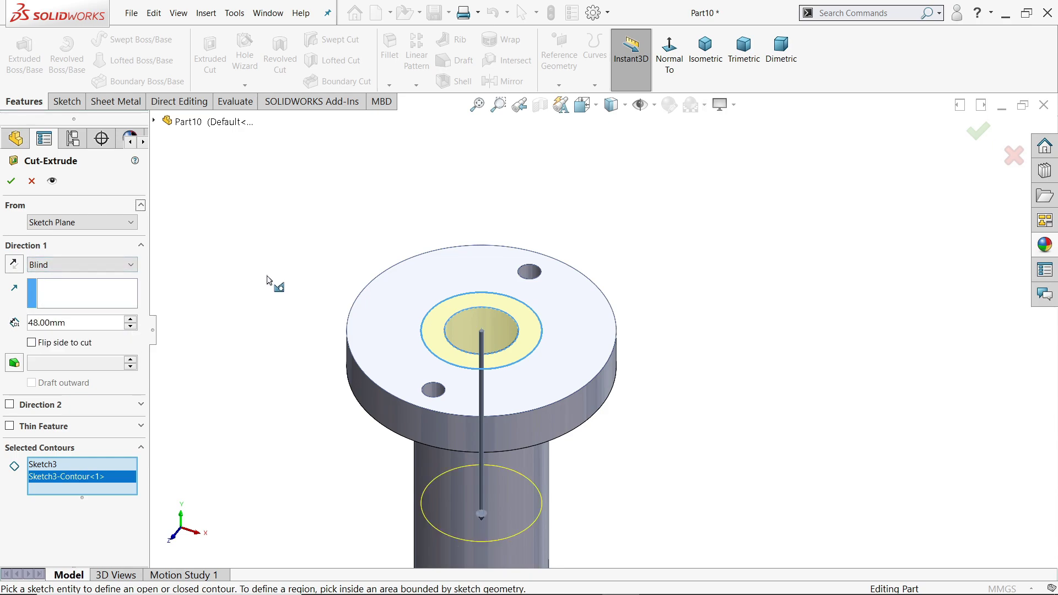
pyautogui.scroll(2, 609, 402)
pyautogui.scroll(-4, 571, 390)
pyautogui.moveTo(571, 390)
pyautogui.mouseDown(button='middle')
pyautogui.moveTo(622, 266)
pyautogui.moveTo(592, 356)
pyautogui.mouseUp(button='middle')
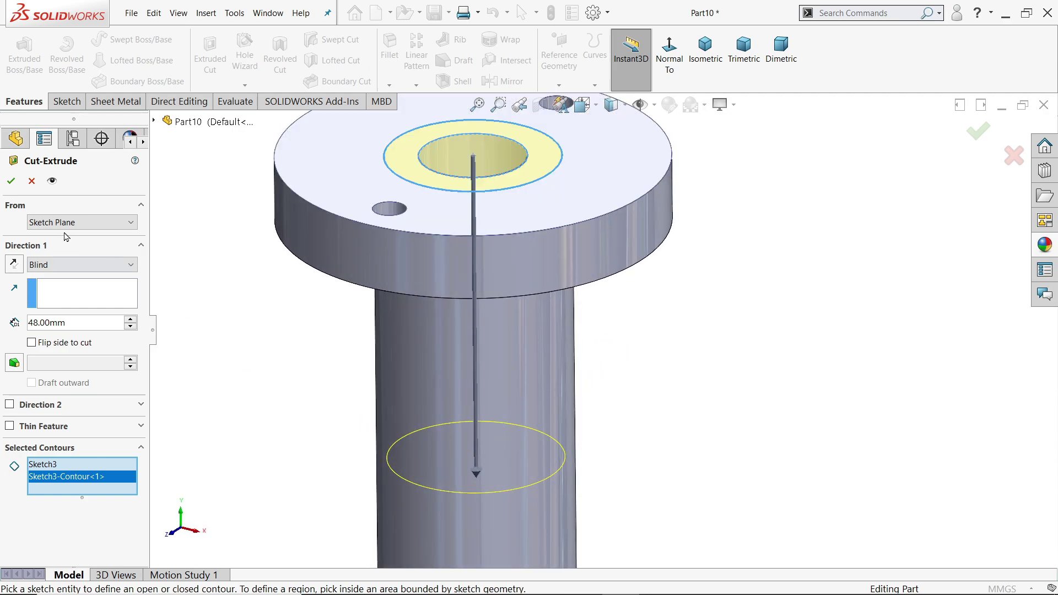
pyautogui.click(10, 182)
pyautogui.moveTo(303, 370)
pyautogui.mouseDown(button='middle')
pyautogui.moveTo(307, 340)
pyautogui.moveTo(318, 410)
pyautogui.mouseUp(button='middle')
pyautogui.press('f')
pyautogui.click(350, 394)
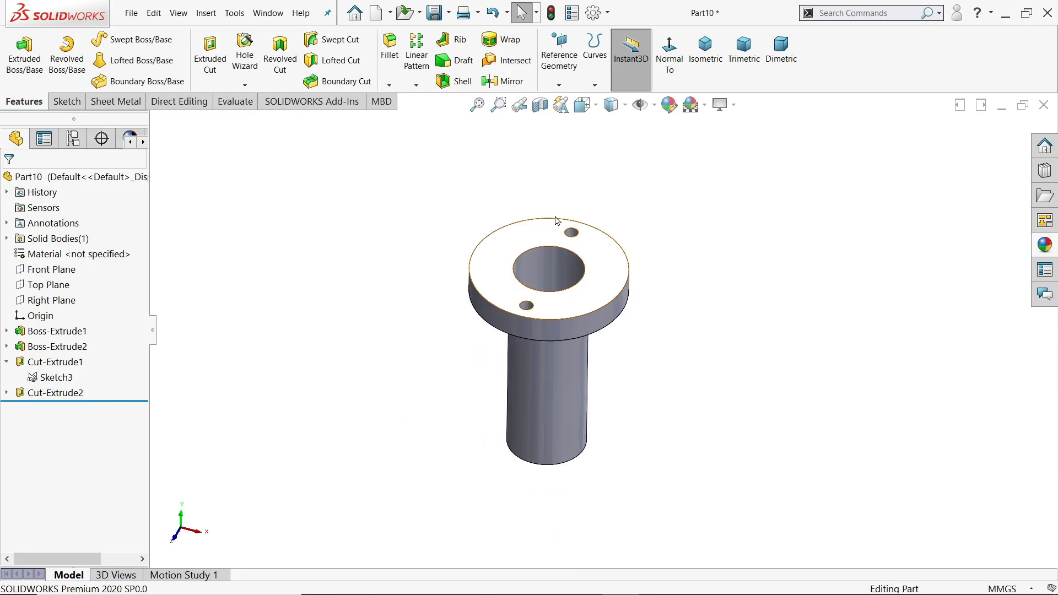
pyautogui.click(519, 104)
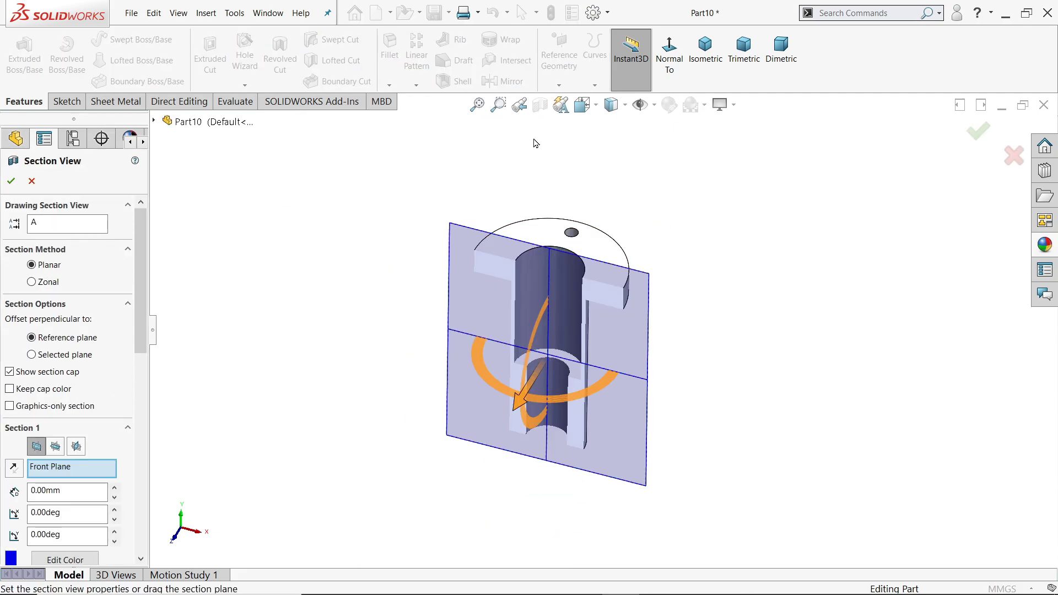
pyautogui.click(11, 181)
pyautogui.scroll(-3, 538, 358)
pyautogui.moveTo(538, 358)
pyautogui.mouseDown(button='middle')
pyautogui.moveTo(583, 289)
pyautogui.moveTo(599, 233)
pyautogui.moveTo(573, 266)
pyautogui.mouseUp(button='middle')
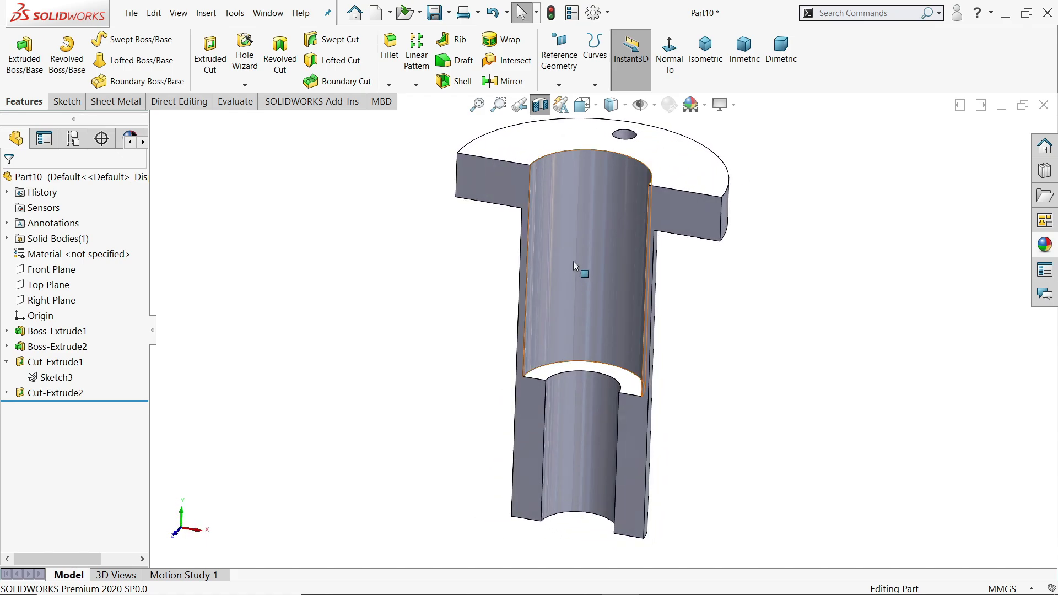
pyautogui.click(540, 104)
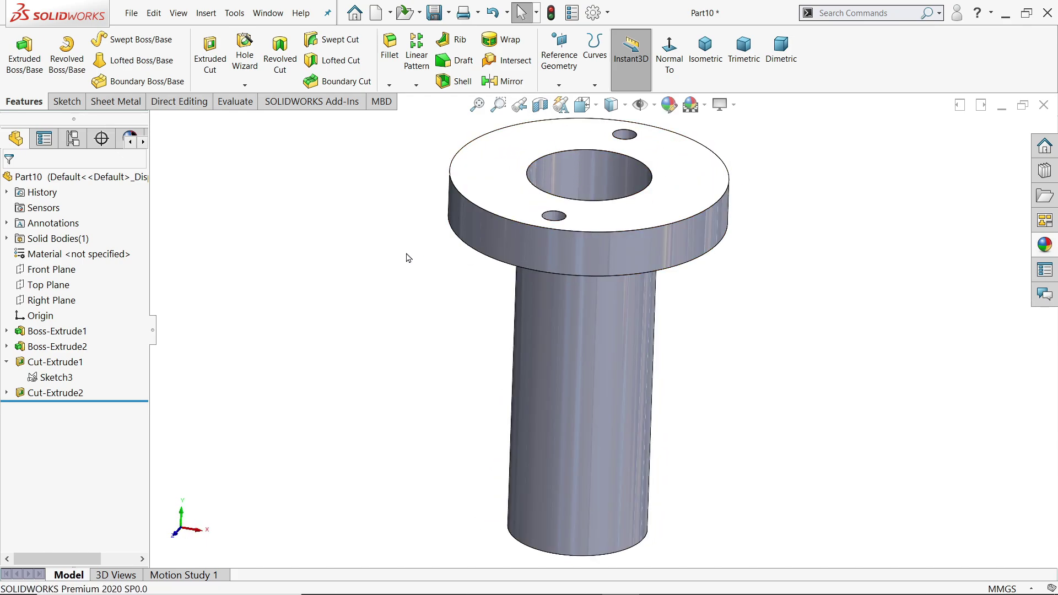
pyautogui.moveTo(406, 258)
pyautogui.mouseDown(button='middle')
pyautogui.moveTo(420, 170)
pyautogui.moveTo(345, 307)
pyautogui.mouseUp(button='middle')
# Chamfer the bore's top circular edge at 4 mm × 45°
pyautogui.click(389, 85)
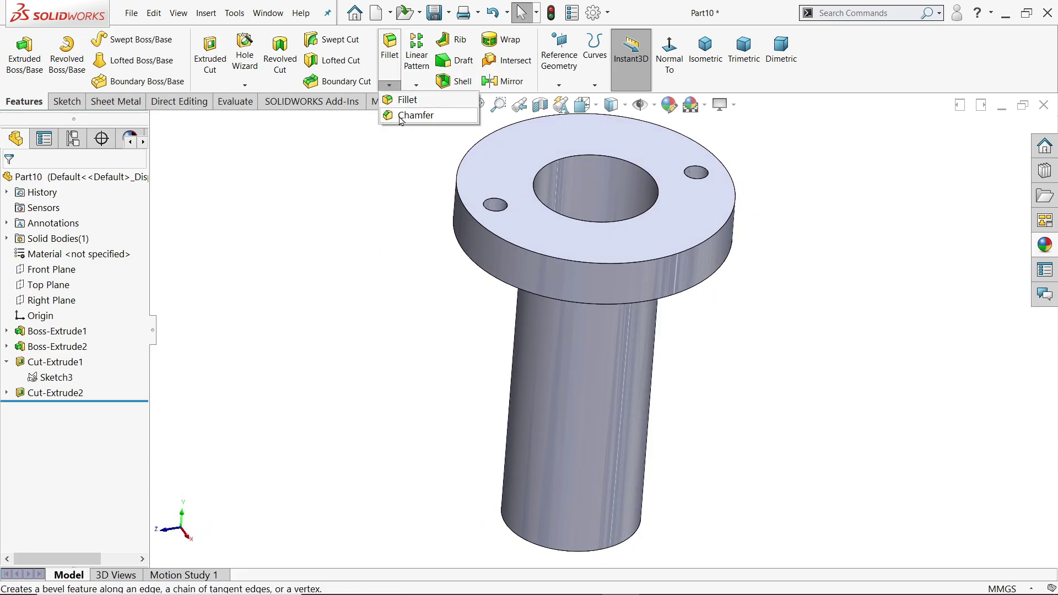
pyautogui.click(401, 117)
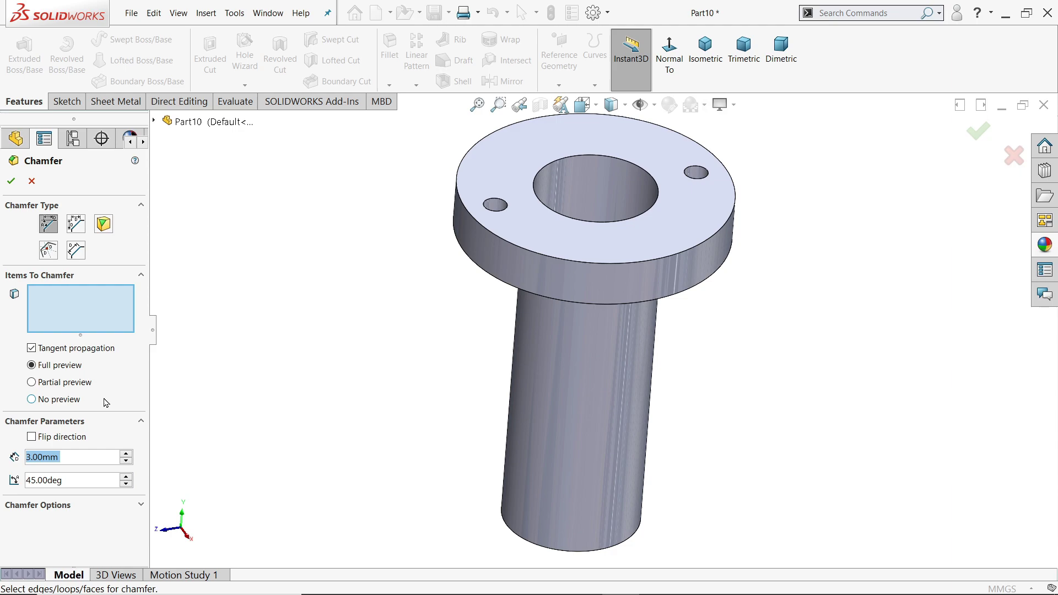
pyautogui.write('4')
pyautogui.press('Return')
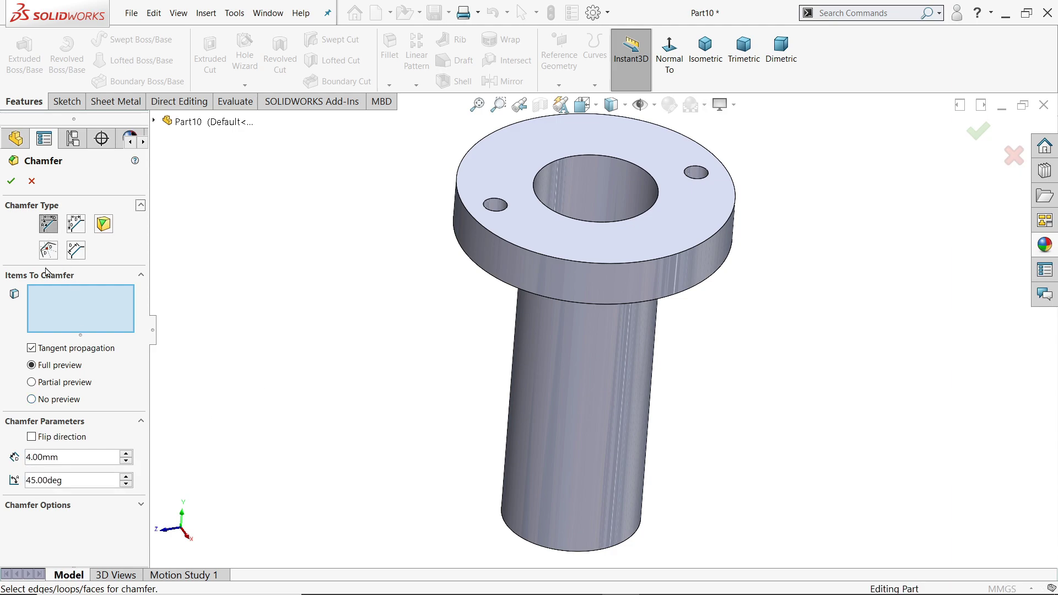
pyautogui.click(592, 221)
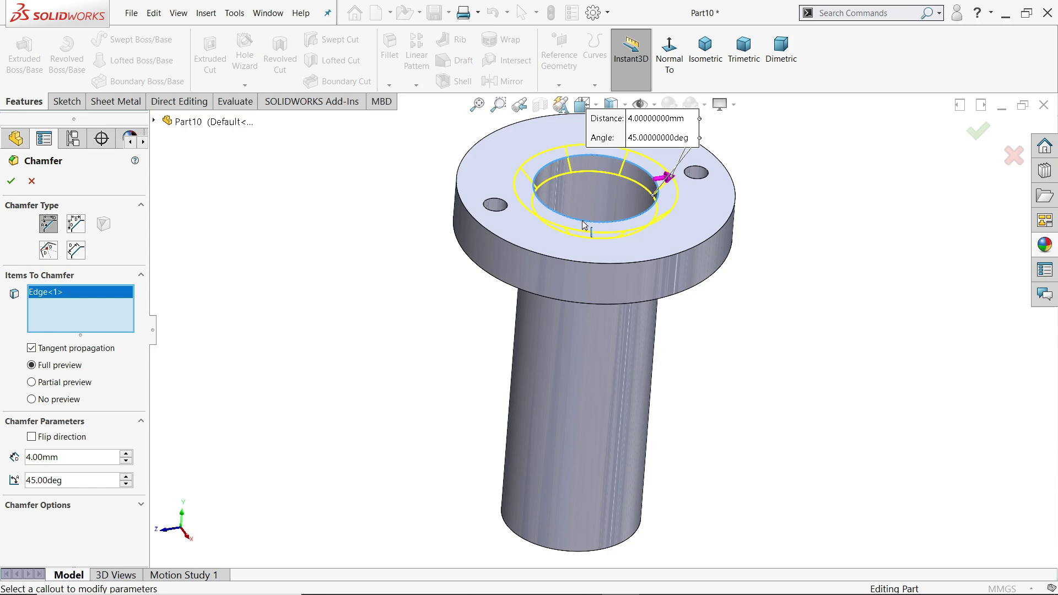
pyautogui.click(11, 182)
pyautogui.moveTo(359, 253)
pyautogui.mouseDown(button='middle')
pyautogui.moveTo(312, 173)
pyautogui.moveTo(215, 237)
pyautogui.moveTo(218, 247)
pyautogui.mouseUp(button='middle')
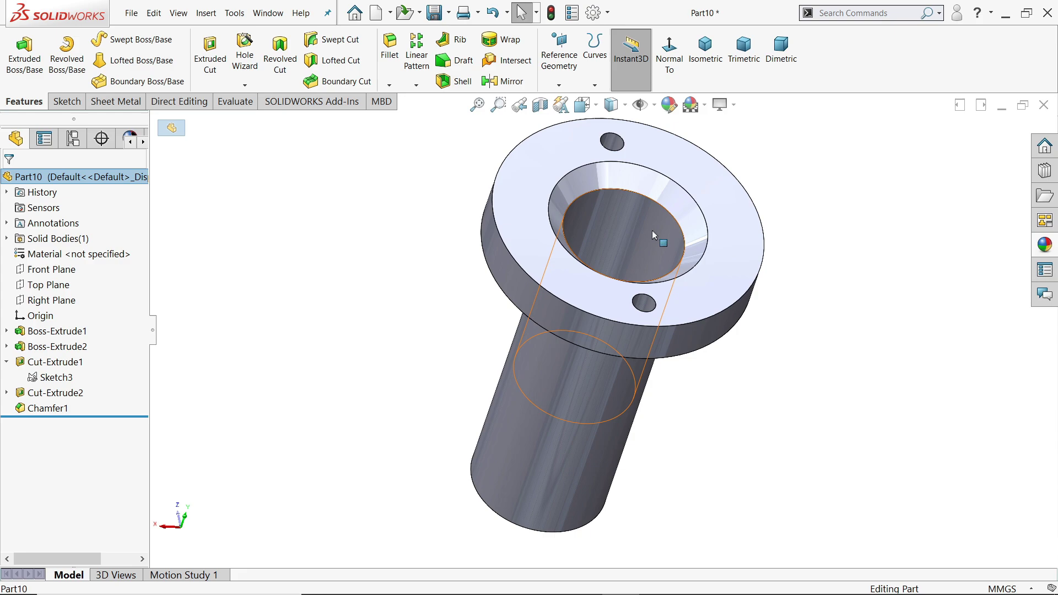
# Apply the Metal > Iron cast iron appearance, then bring up Save As
pyautogui.click(1046, 248)
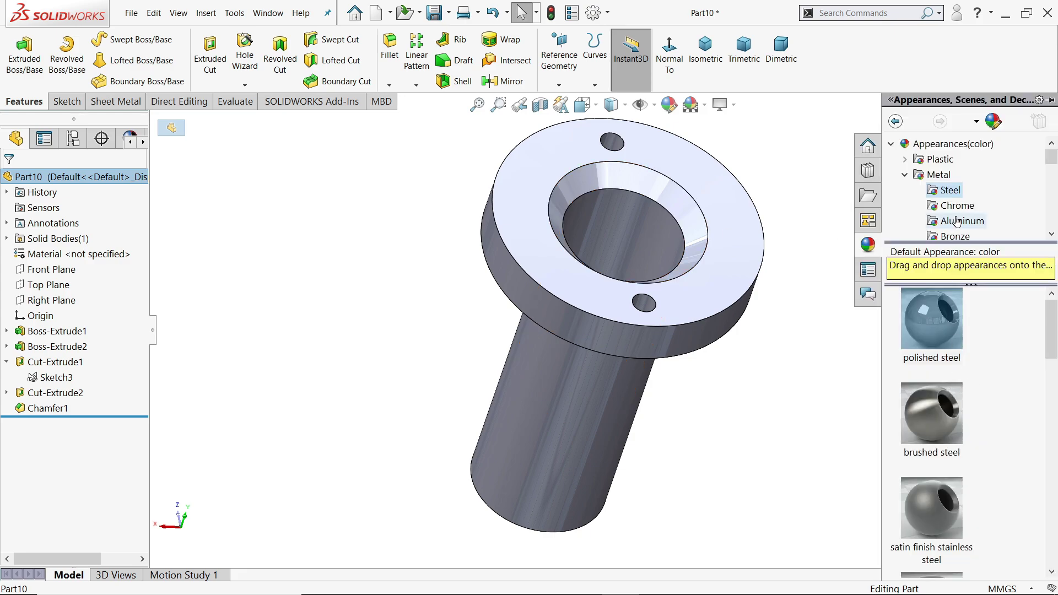
pyautogui.scroll(-3, 957, 219)
pyautogui.click(949, 190)
pyautogui.doubleClick(923, 499)
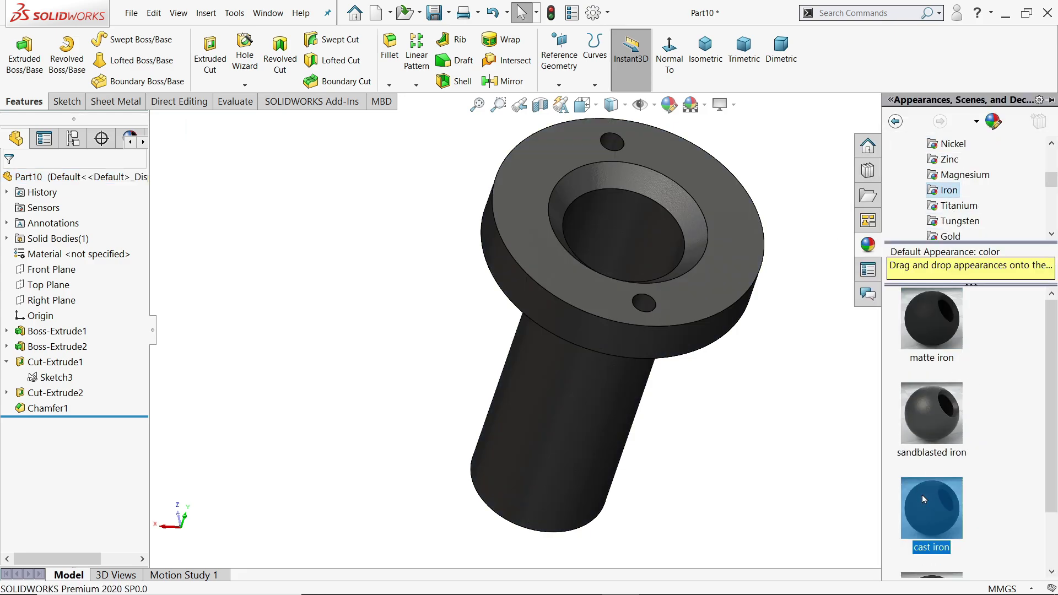
pyautogui.scroll(3, 948, 190)
pyautogui.moveTo(702, 248)
pyautogui.mouseDown(button='middle')
pyautogui.moveTo(620, 388)
pyautogui.moveTo(712, 343)
pyautogui.mouseUp(button='middle')
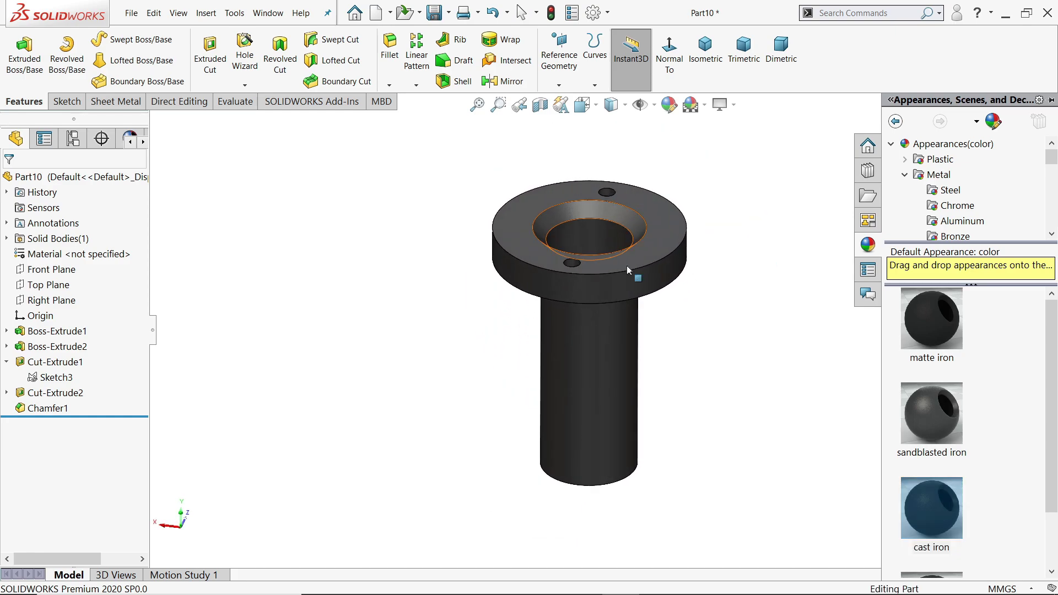
pyautogui.click(433, 13)
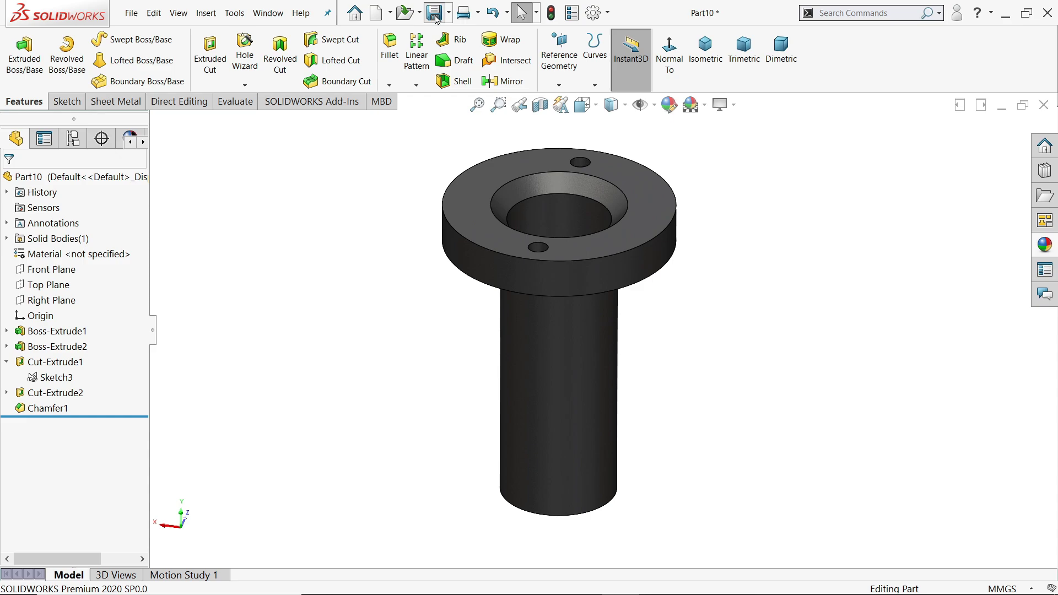